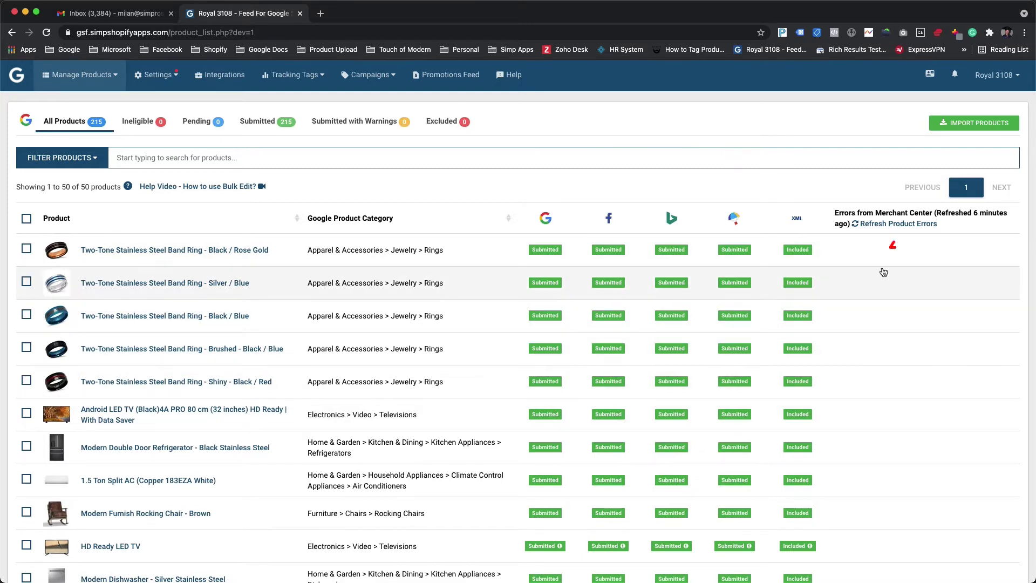
Refresh the product errors by fetching the product status from Merchant Center.
left_click(884, 225)
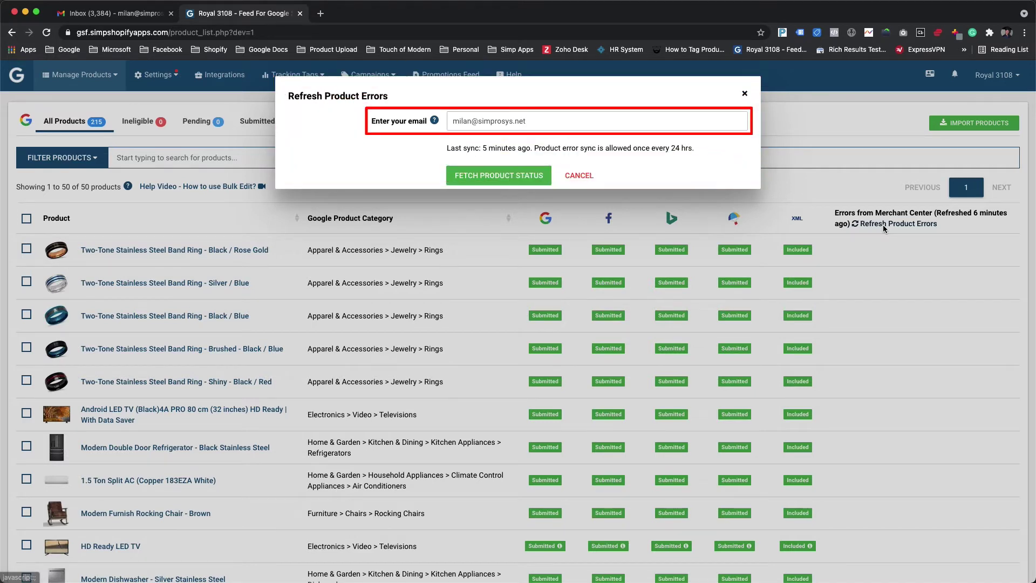
left_click(510, 175)
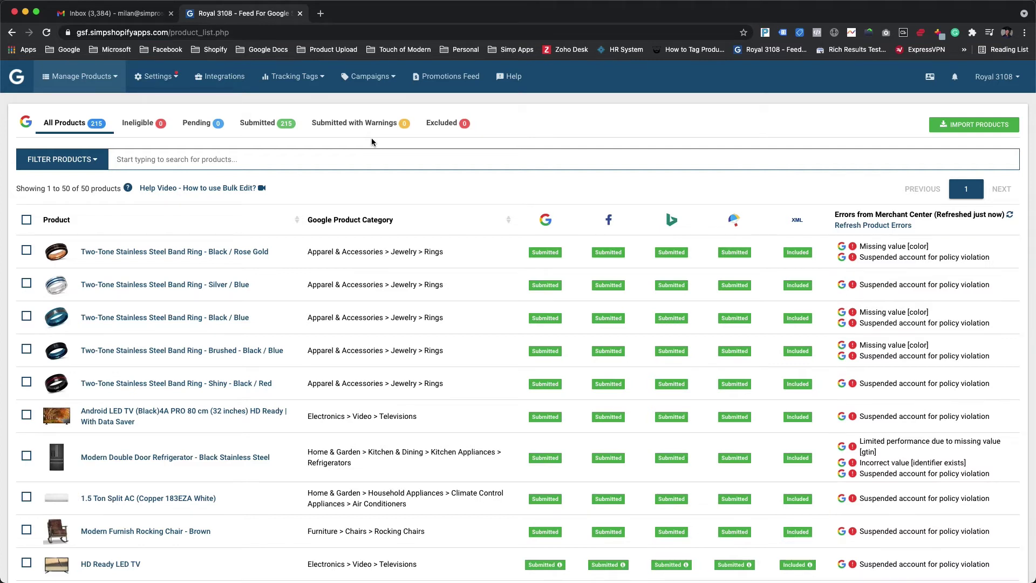
Switch to Gmail, open the Google Merchant Center error report and follow its Missing value [color] issue to the affected products.
left_click(148, 14)
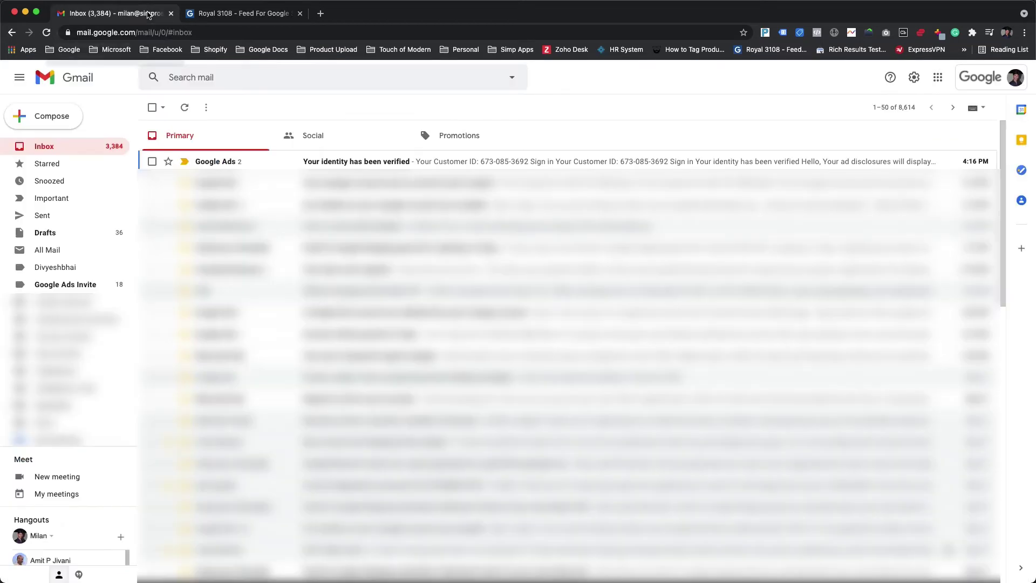
left_click(38, 145)
left_click(340, 162)
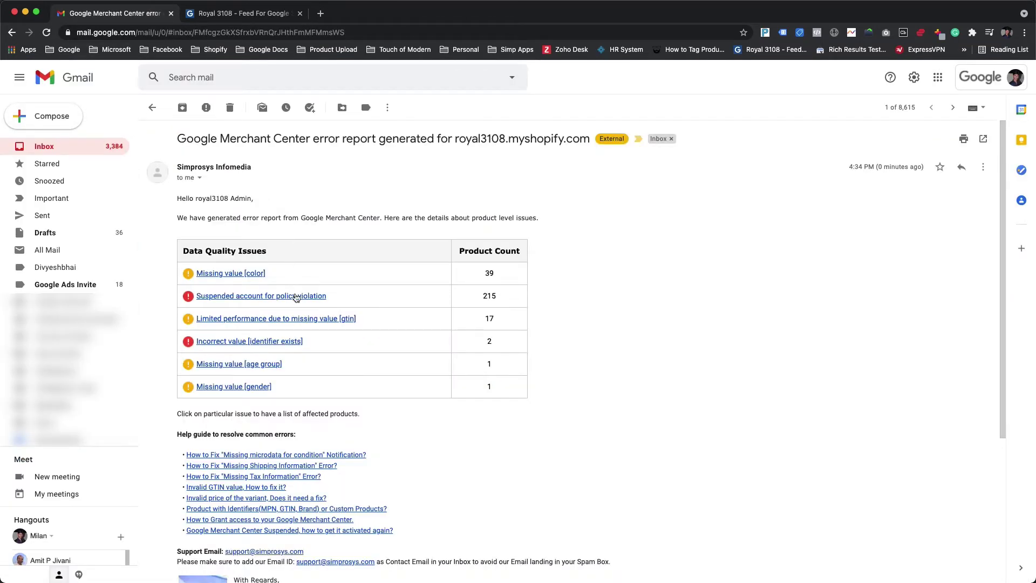
left_click(248, 274)
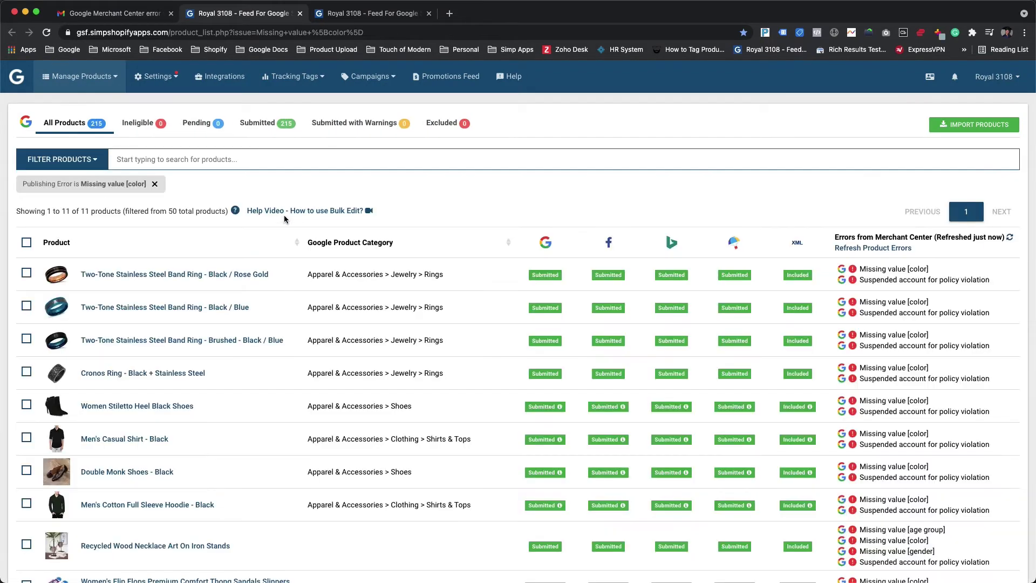
Open Recycled Wood Necklace Art On Iron Stands and check its Google product category and issues in Google Merchant Center.
scroll(284, 214, "down", 3)
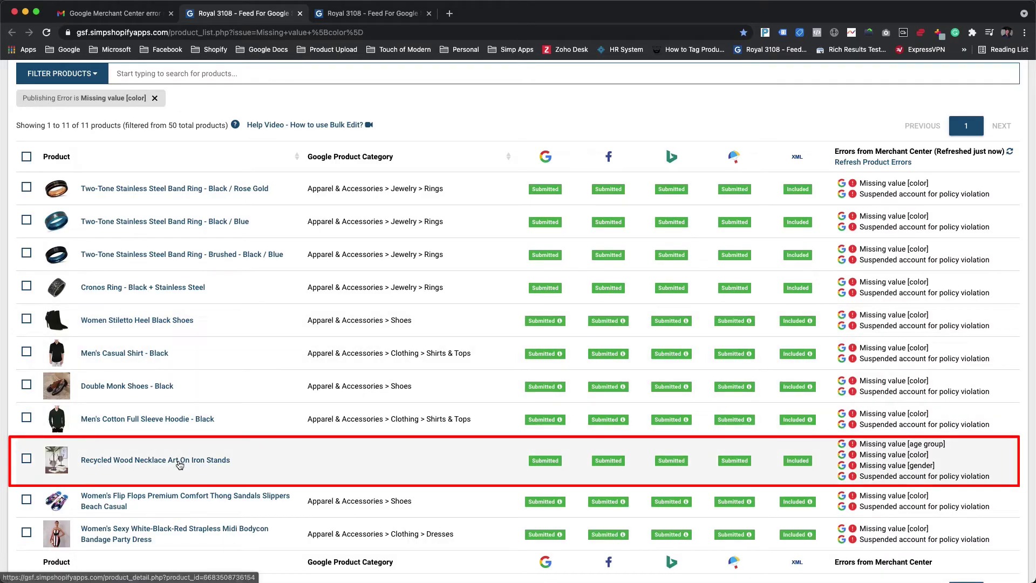
left_click(179, 461)
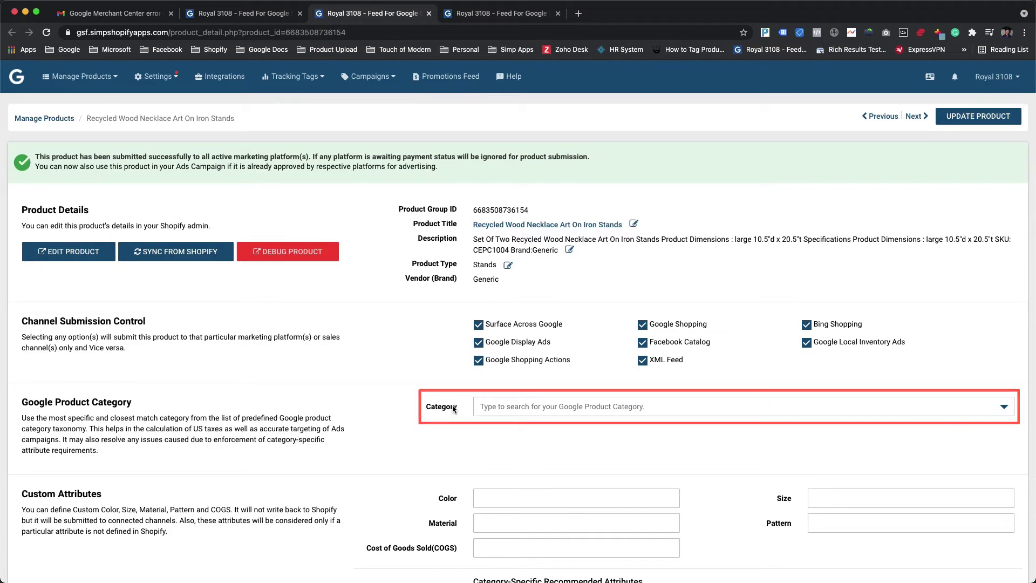
scroll(453, 409, "down", 20)
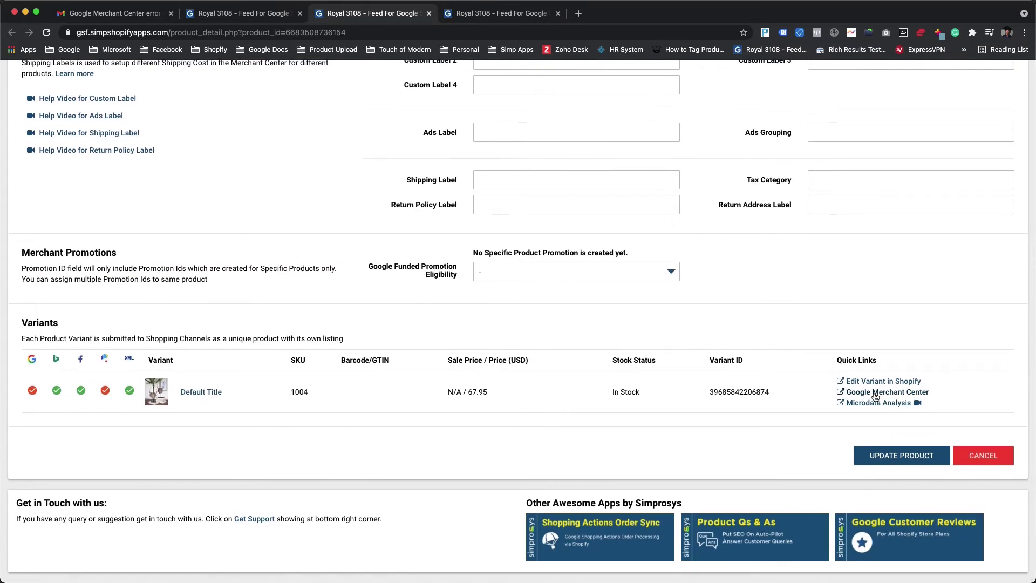
left_click(875, 397)
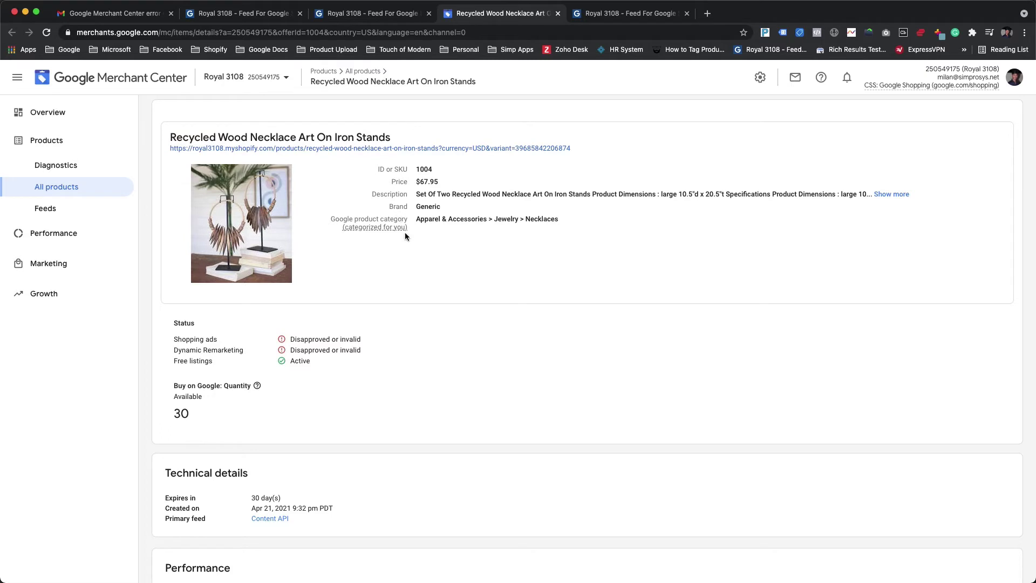
mouse_move(406, 233)
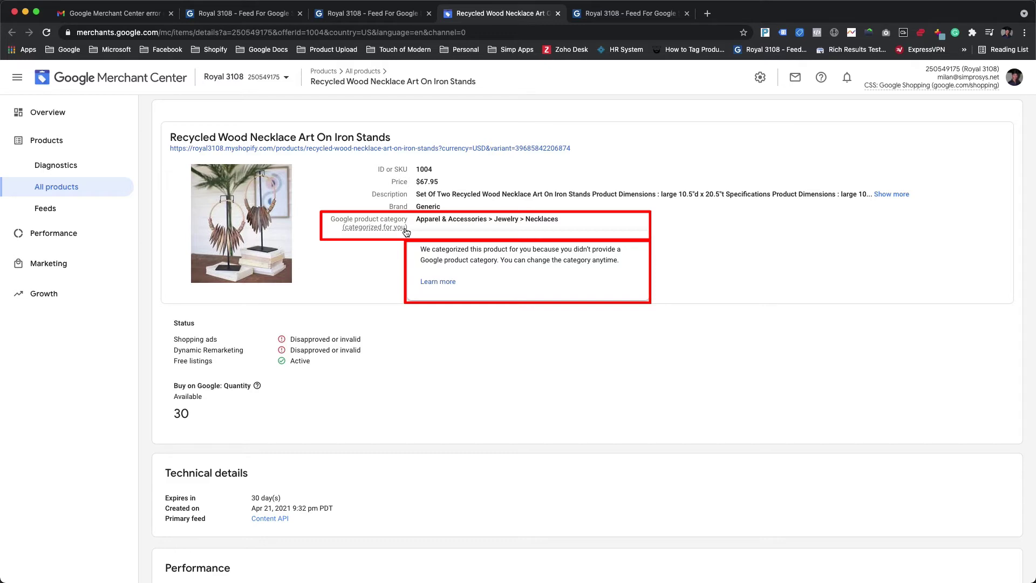
scroll(391, 314, "down", 15)
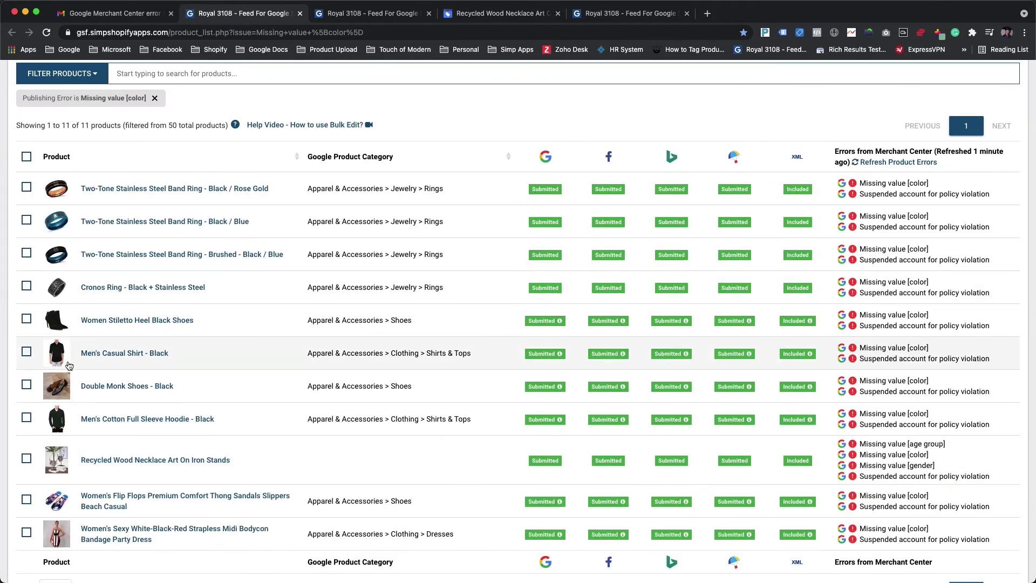
Assign Recycled Wood Necklace Art On Iron Stands the category Home & Garden > Decor > Seasonal & Holiday Decorations > Holiday Ornament Displays & Stands.
left_click(26, 458)
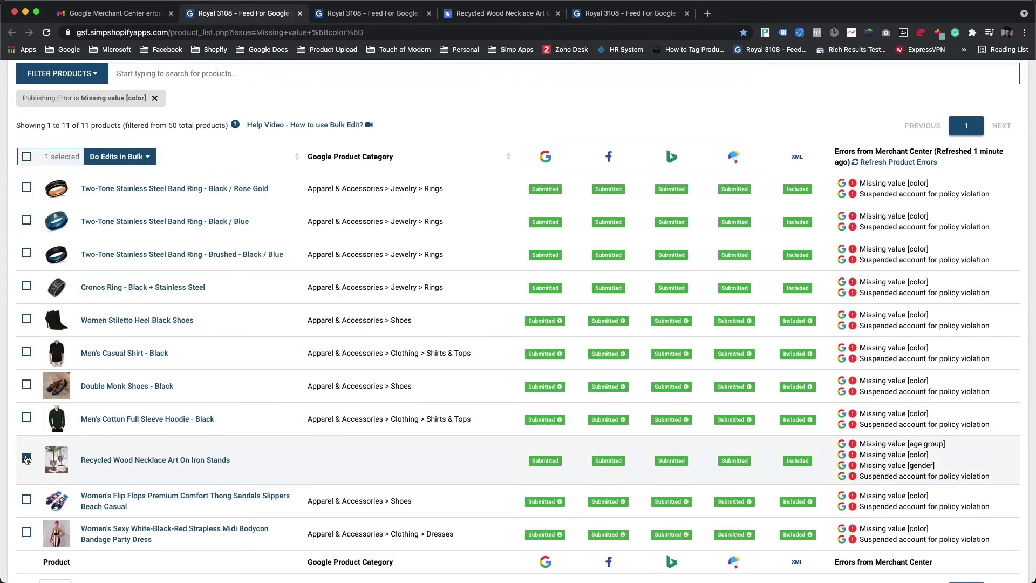
left_click(147, 157)
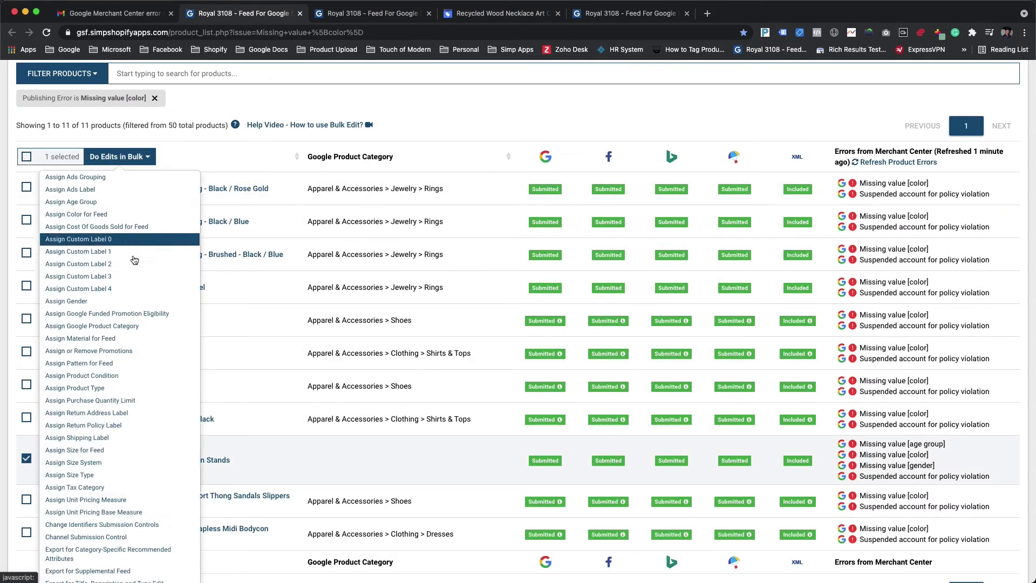
left_click(119, 326)
left_click(428, 122)
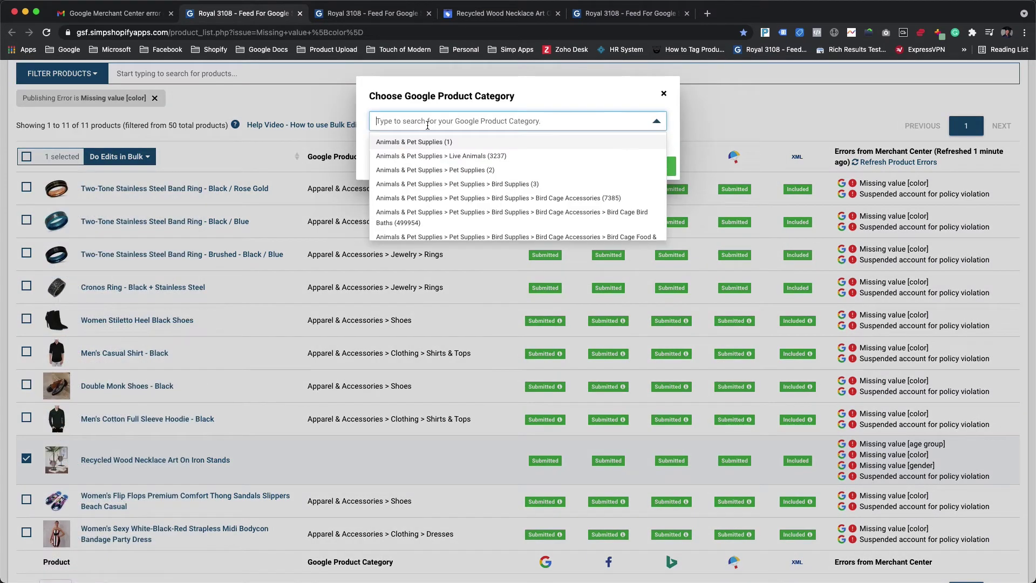
type("seasonal")
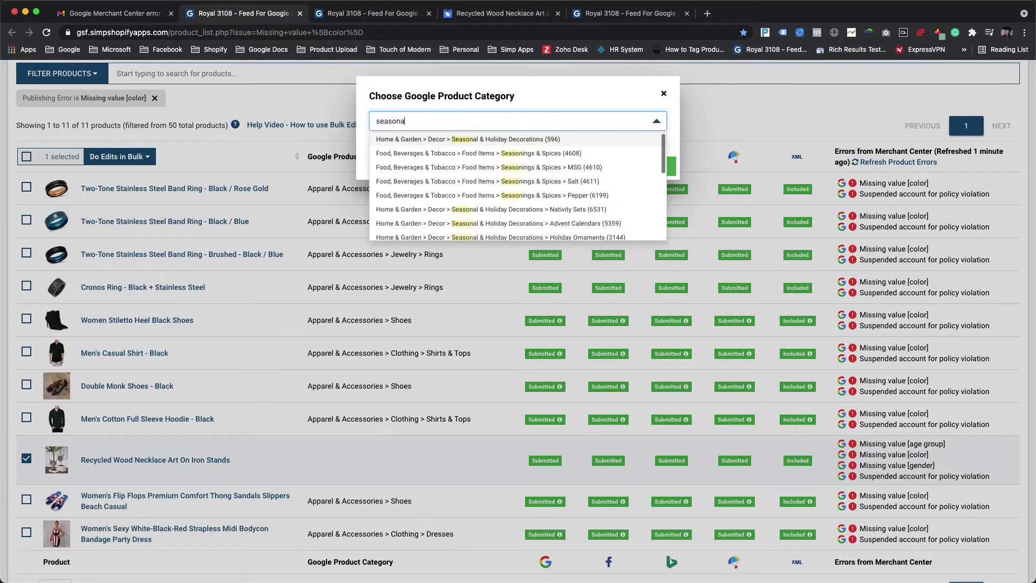
scroll(555, 190, "down", 3)
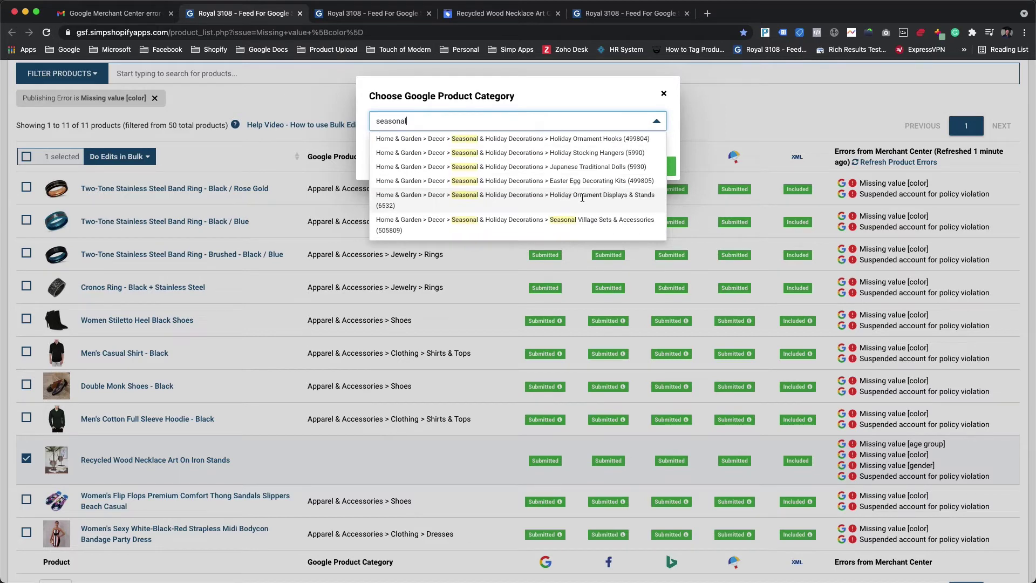
left_click(581, 204)
left_click(594, 179)
left_click(507, 390)
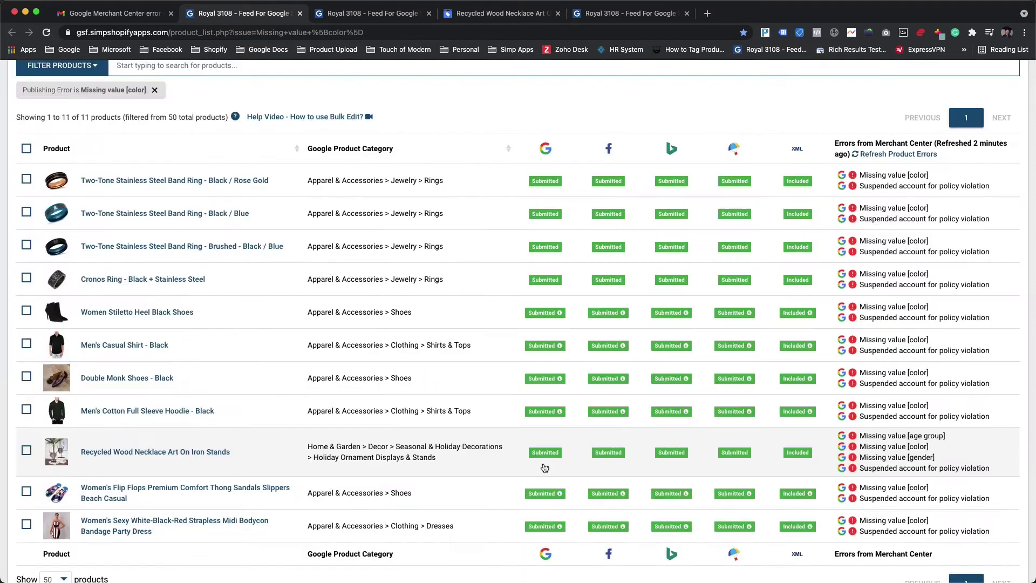
Return to the product in Google Merchant Center and review its product category and item status.
left_click(501, 13)
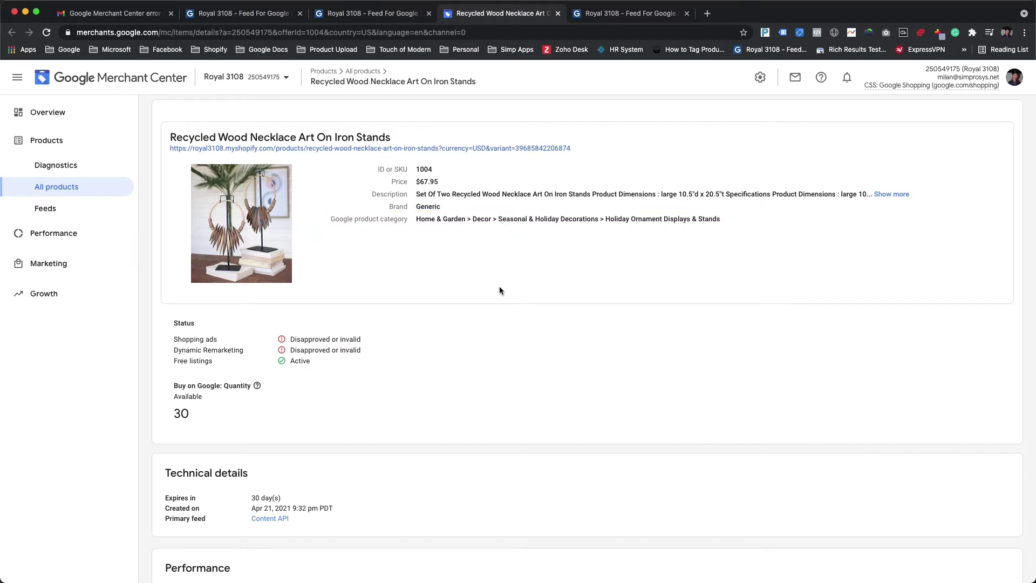
scroll(500, 289, "down", 9)
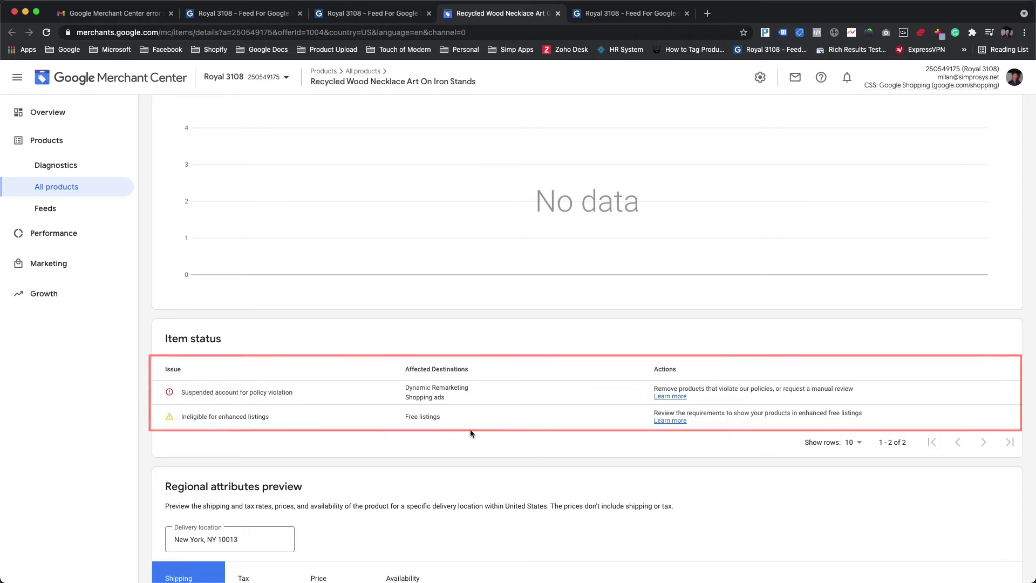
Filter the feed app's product list to Color - Assigned for Feed as Not defined (blank), and search it for Black.
key("super+2")
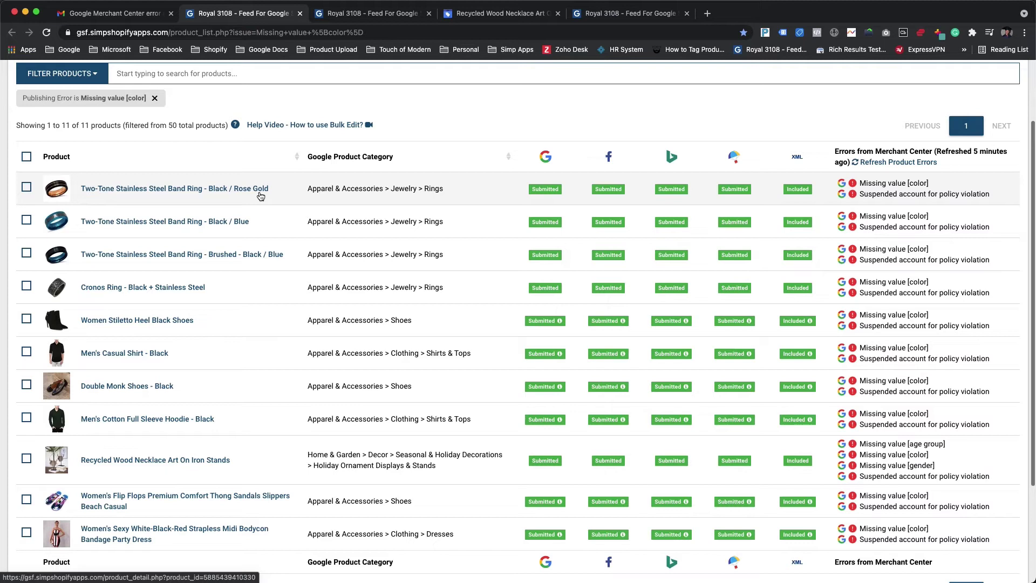
left_click(101, 80)
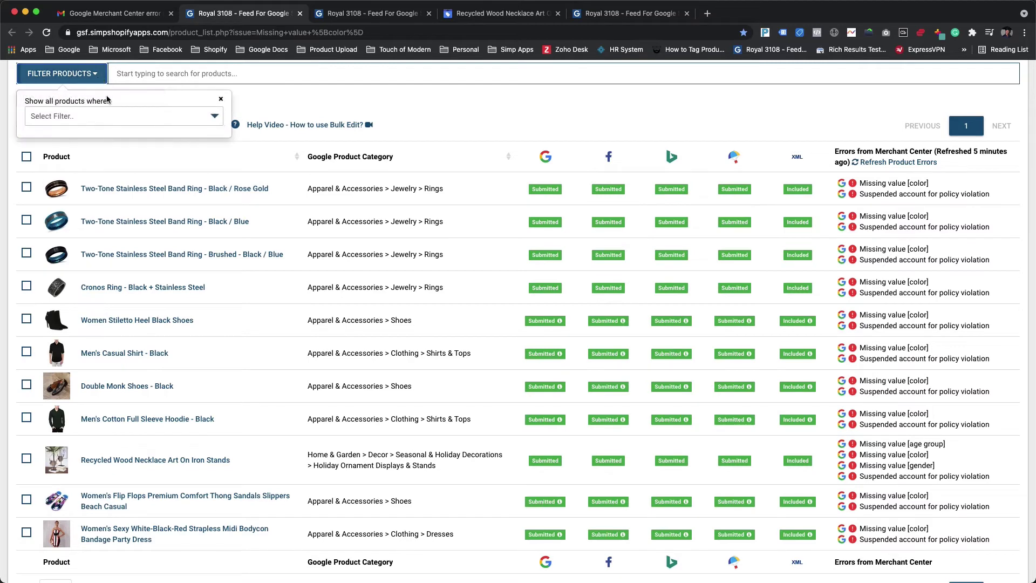
left_click(116, 118)
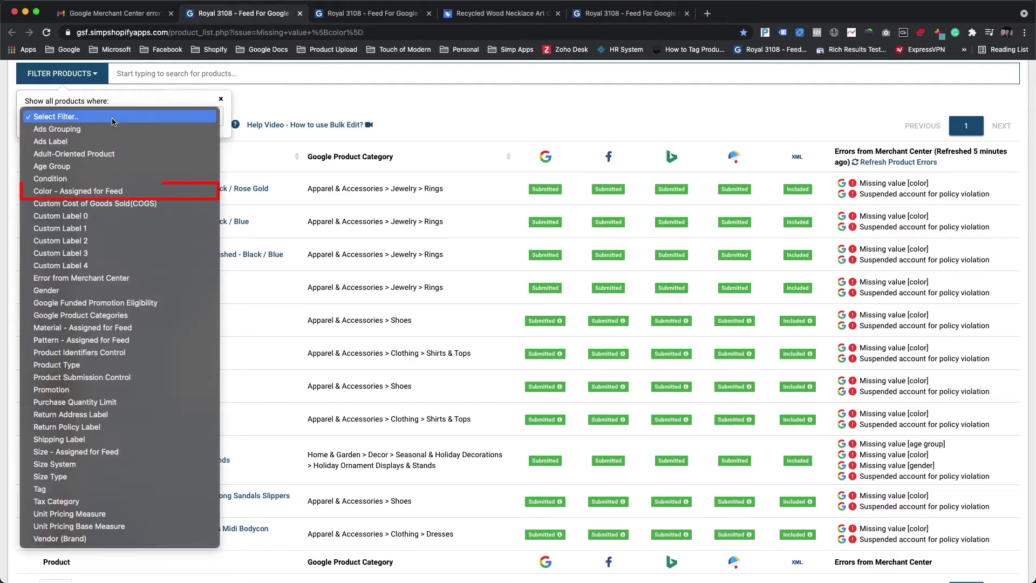
left_click(116, 191)
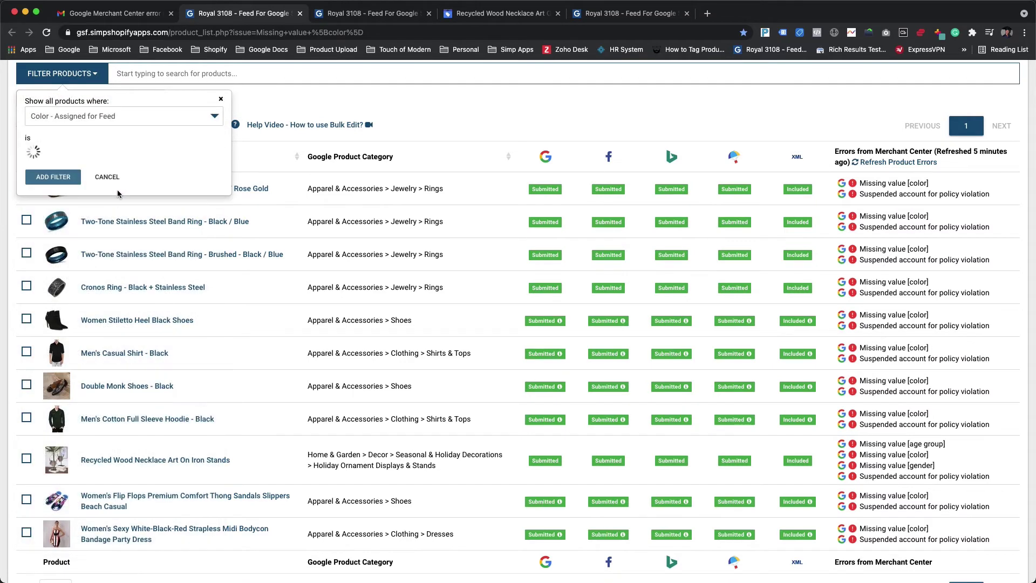
left_click(100, 151)
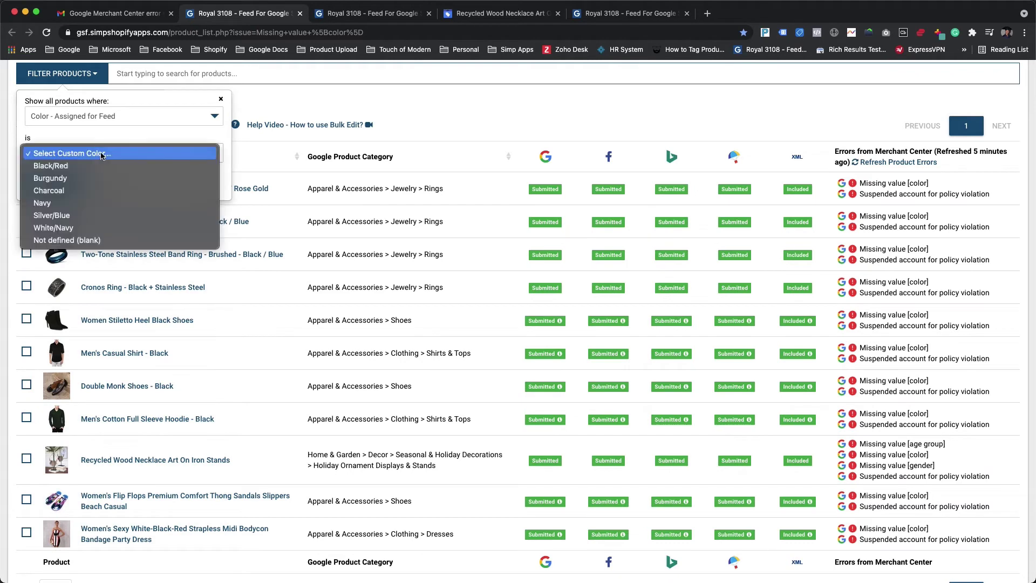
left_click(80, 241)
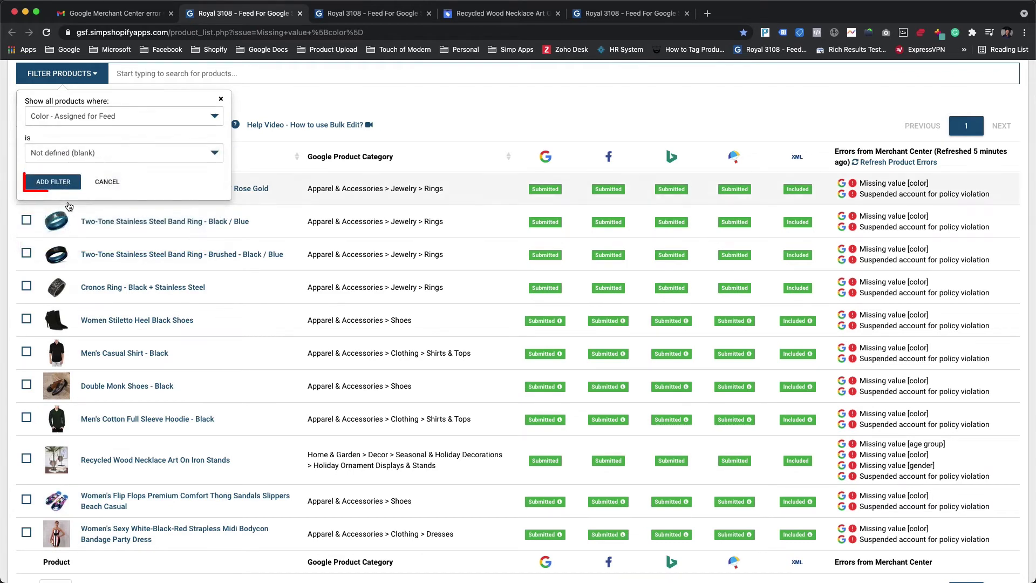
left_click(64, 180)
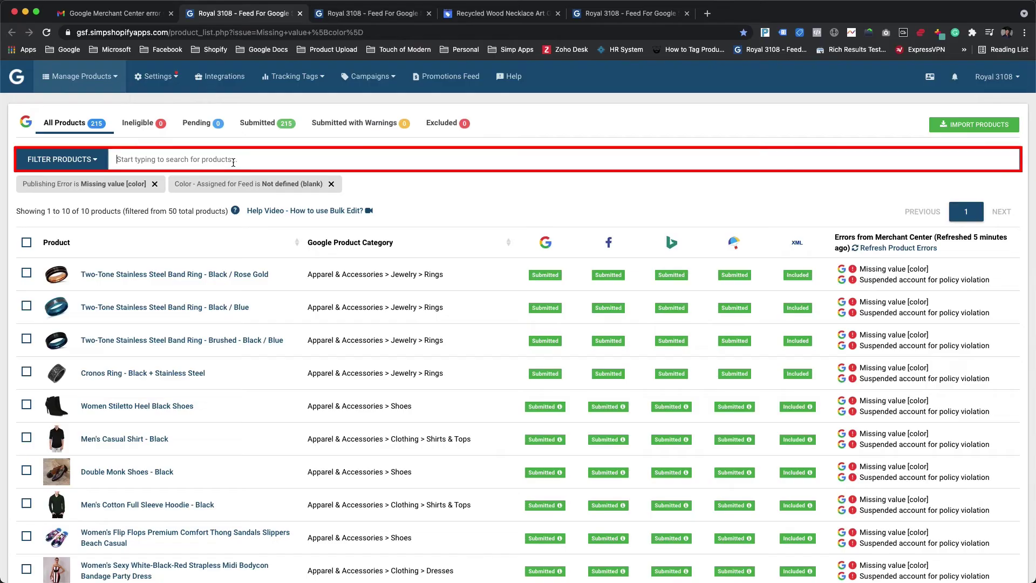
type("Black")
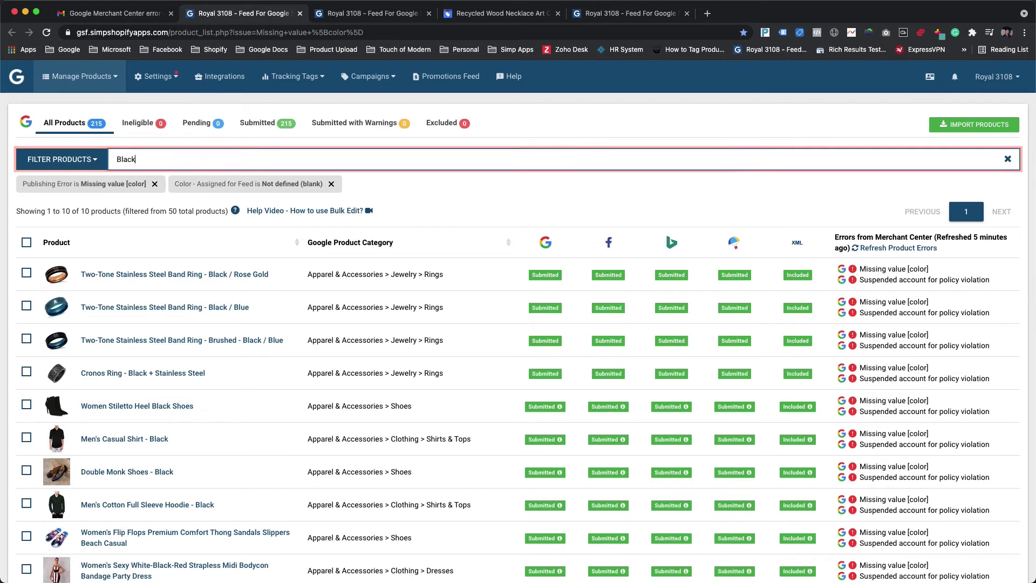
key("Return")
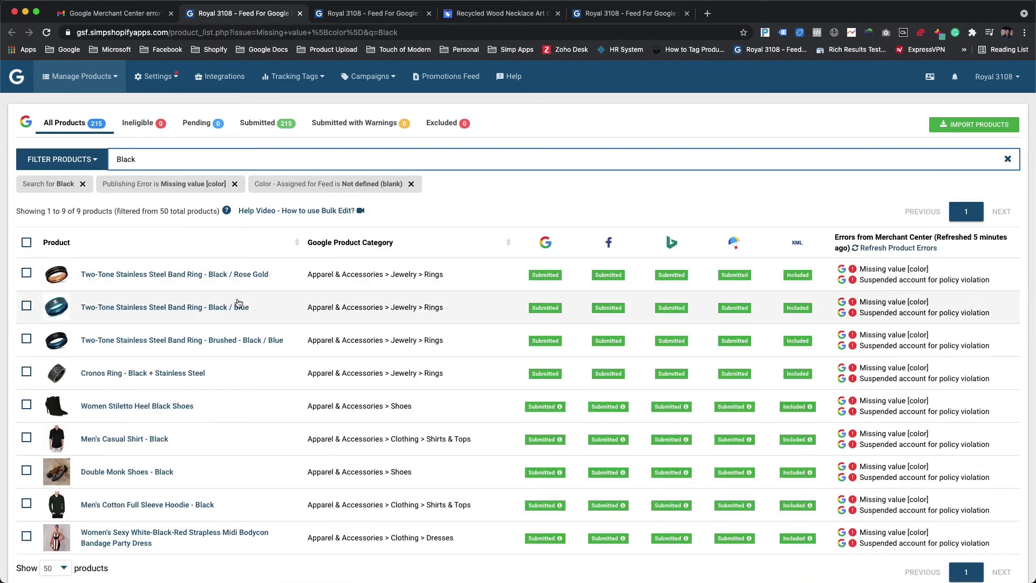
Bulk-assign the feed color Black to the five products from Cronos Ring - Black + Stainless Steel through Men's Cotton Full Sleeve Hoodie - Black.
scroll(238, 299, "down", 1)
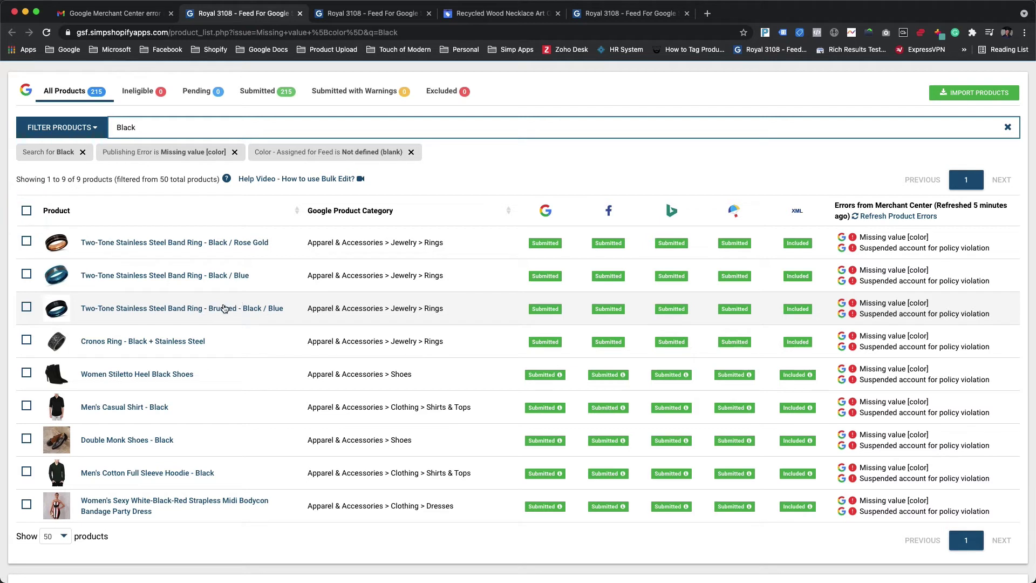
left_click(29, 343)
key("shift")
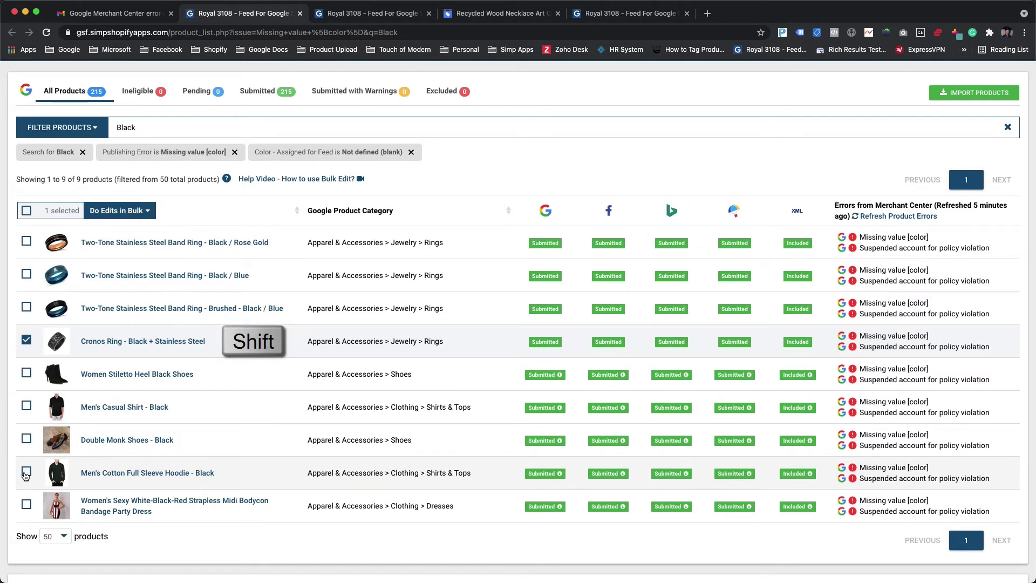
left_click(26, 473, "shift")
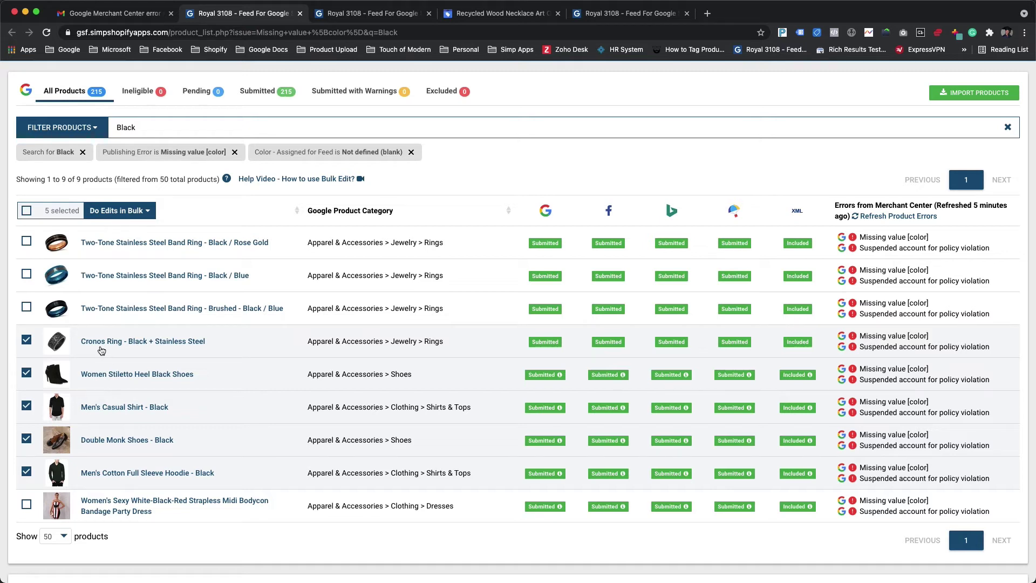
left_click(148, 211)
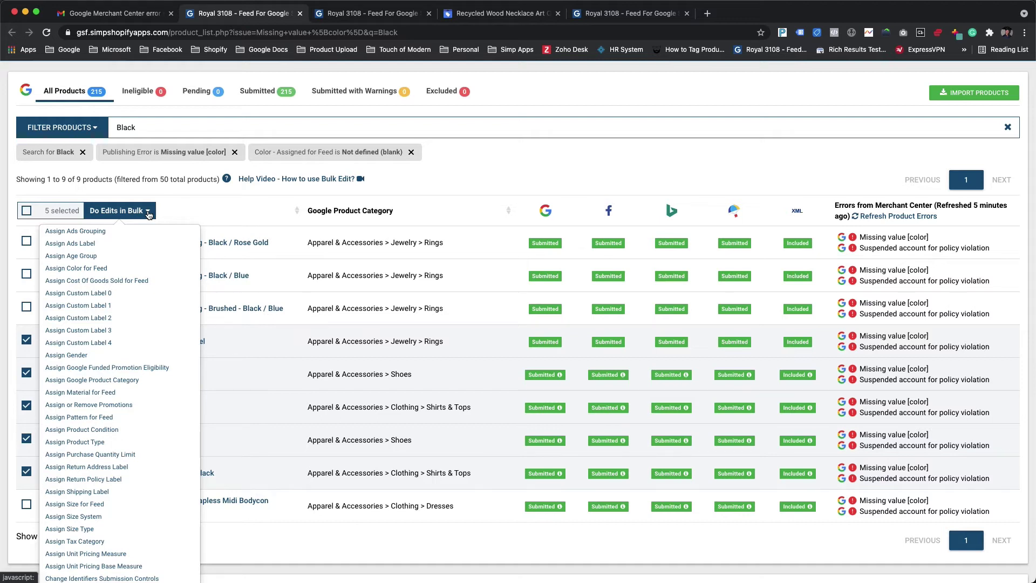
left_click(129, 269)
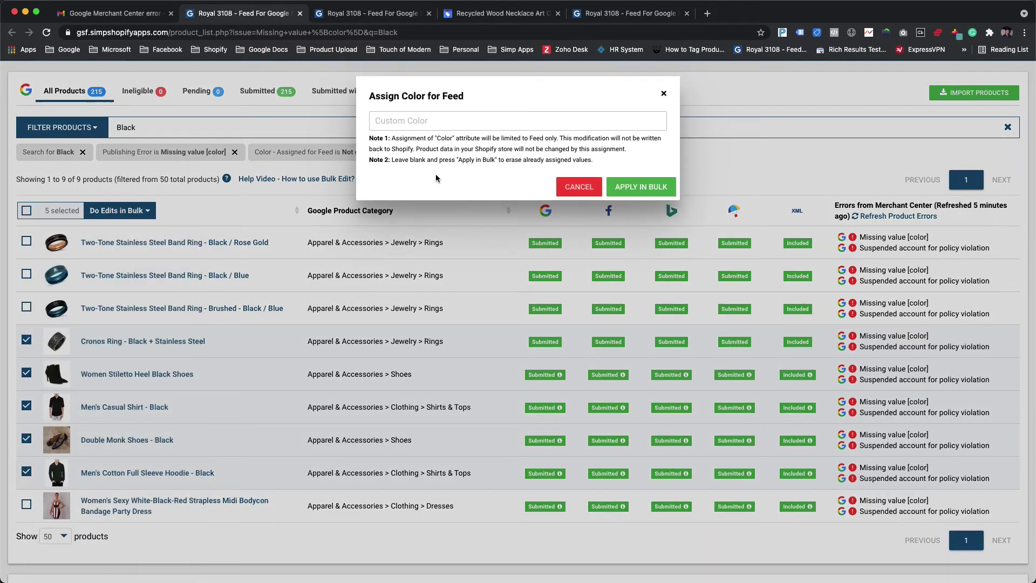
left_click(426, 124)
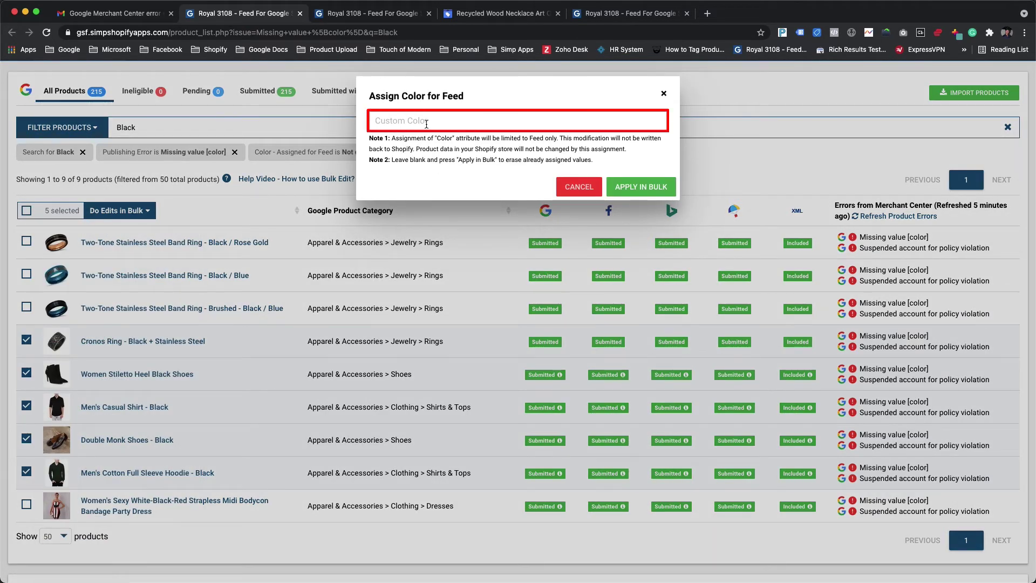
type("Black")
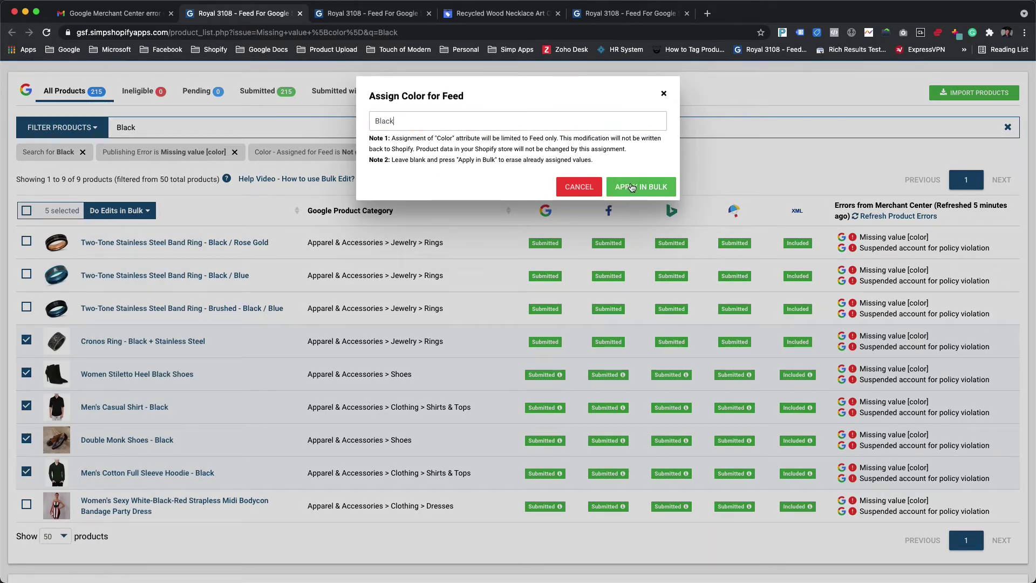
left_click(631, 187)
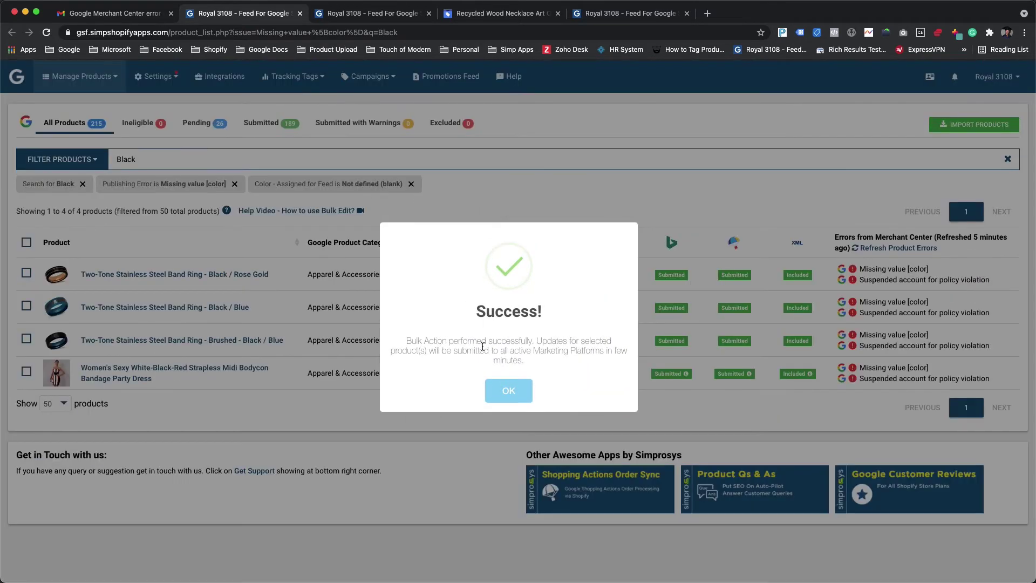
left_click(513, 393)
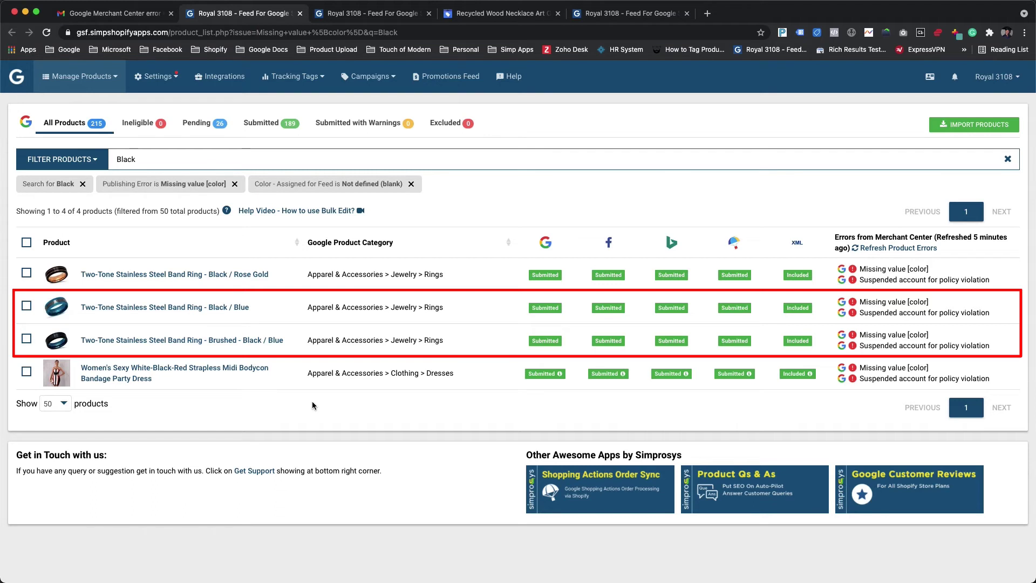
Bulk-assign the feed color Black/Blue to the two Two-Tone Stainless Steel Band Rings named Black / Blue and Brushed - Black / Blue.
left_click(26, 305)
left_click(25, 340)
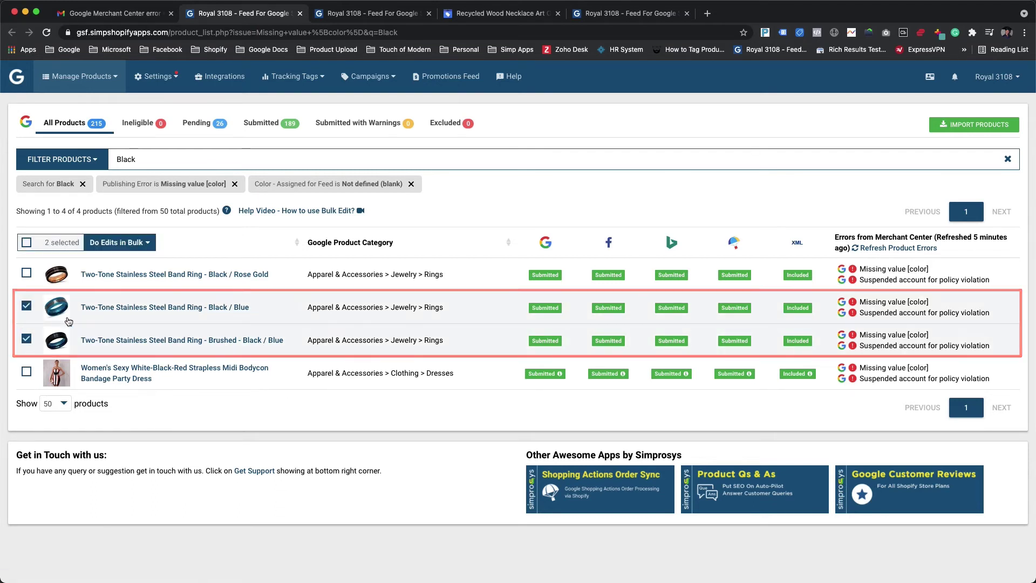
left_click(138, 244)
left_click(119, 300)
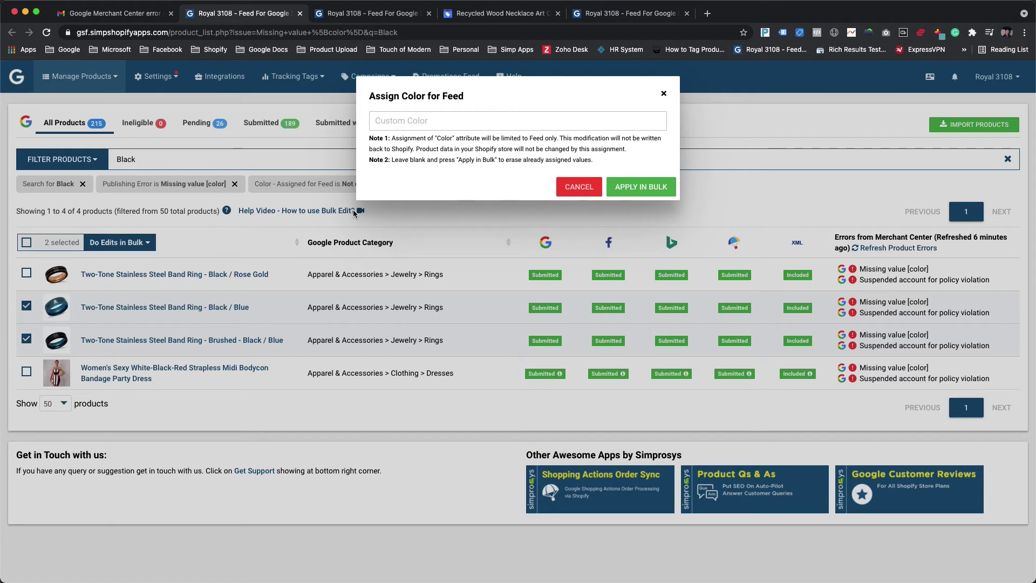
left_click(438, 121)
type("Blac")
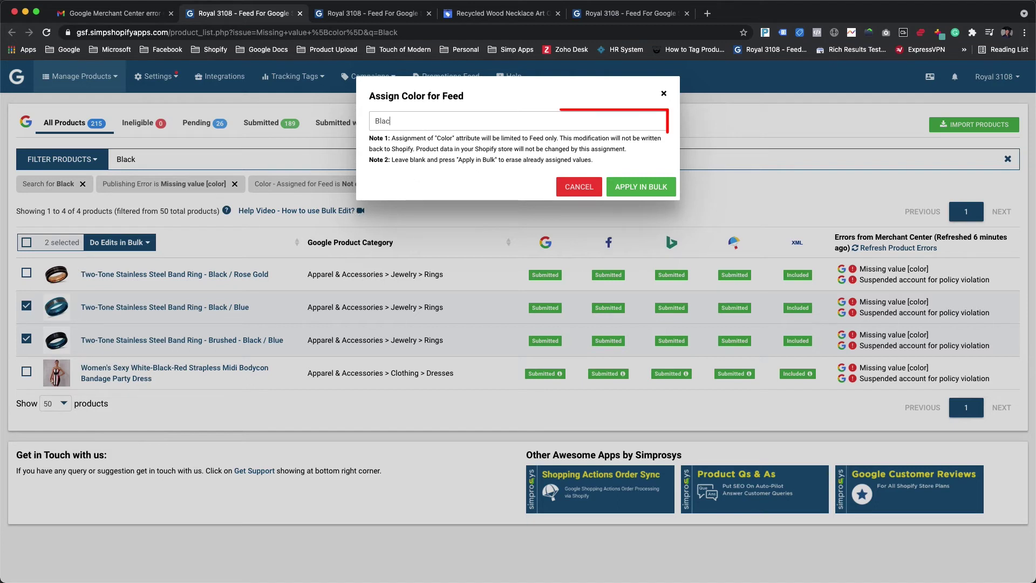
type("k/Blue")
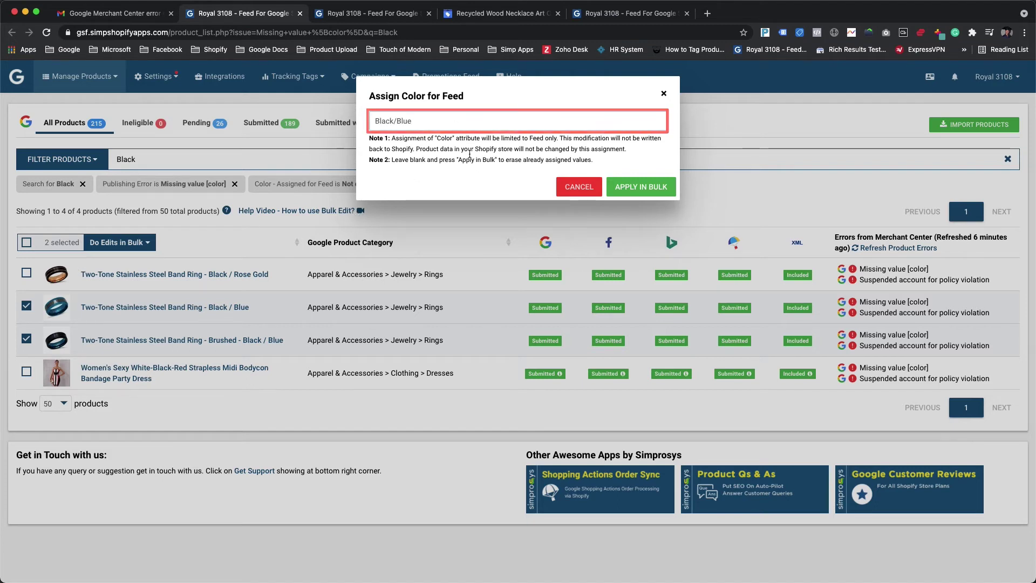
left_click(638, 187)
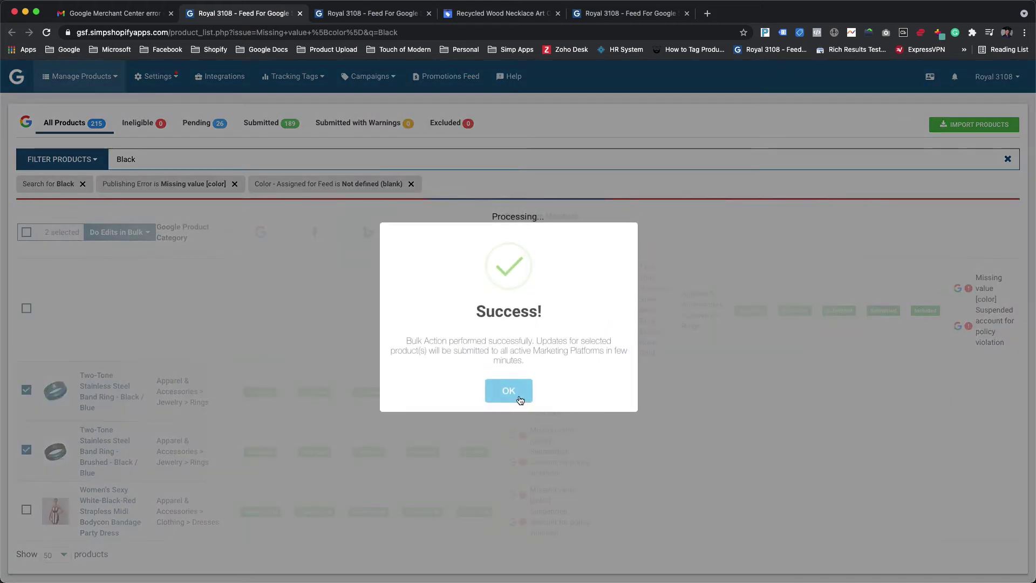
left_click(509, 391)
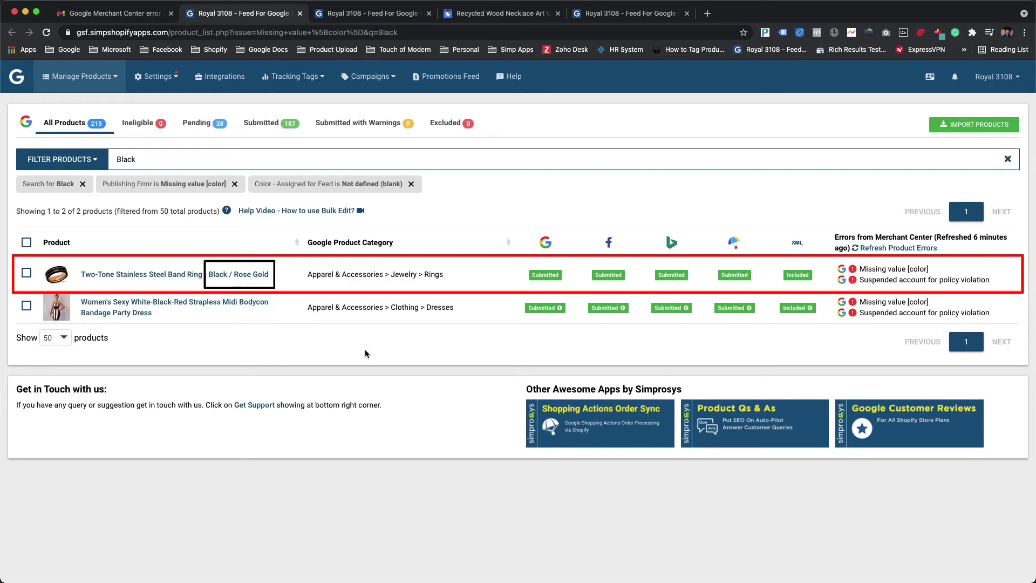
Assign the feed color Black/Rose Gold to Two-Tone Stainless Steel Band Ring - Black / Rose Gold.
left_click(27, 272)
left_click(120, 242)
left_click(118, 300)
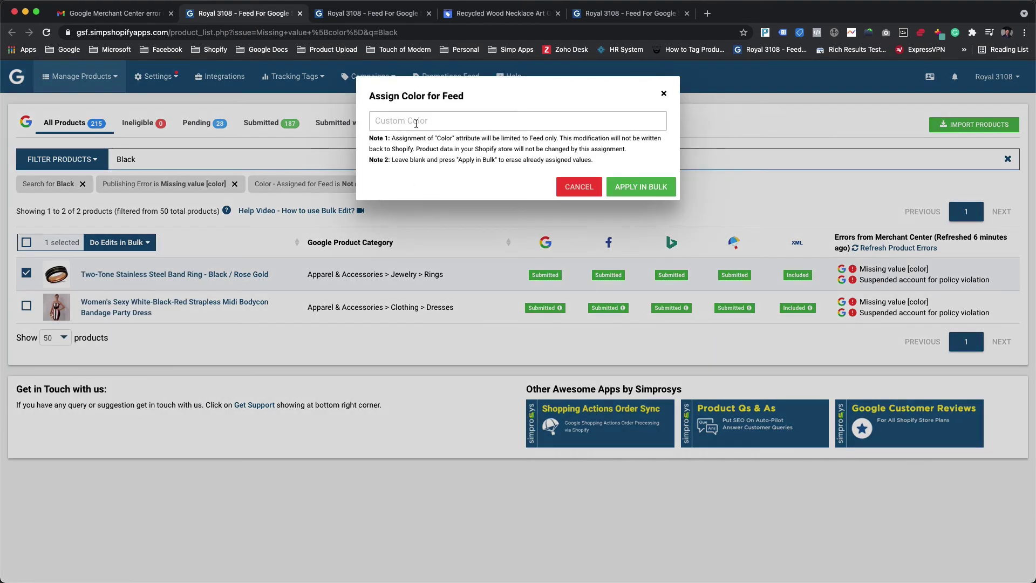
type("Black/Rose Gold")
left_click(642, 187)
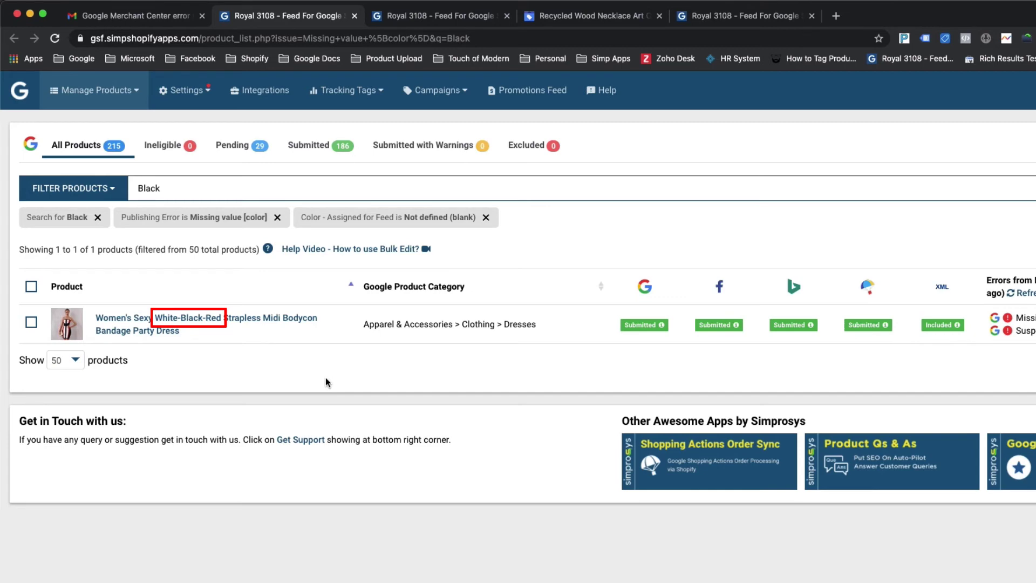
Assign the feed color White/Black/Red to the Women's Sexy White-Black-Red Strapless Midi Bodycon Bandage Party Dress.
left_click(26, 273)
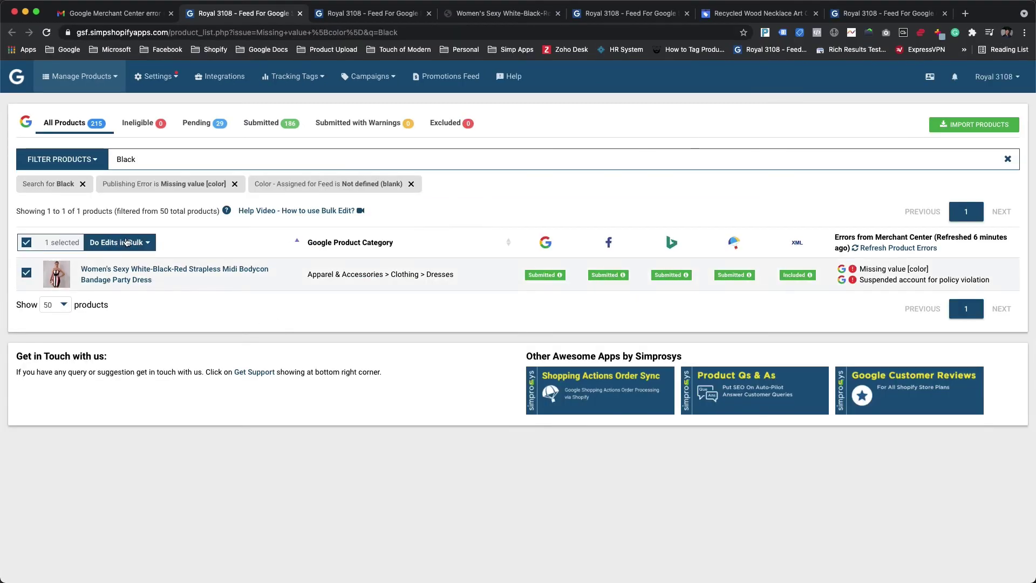
left_click(127, 242)
left_click(111, 299)
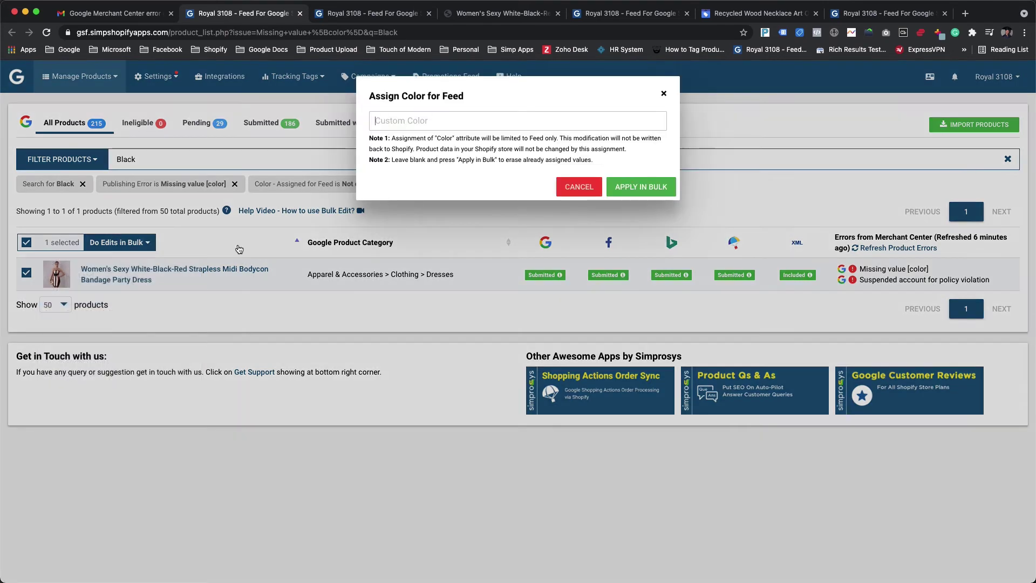
type("White")
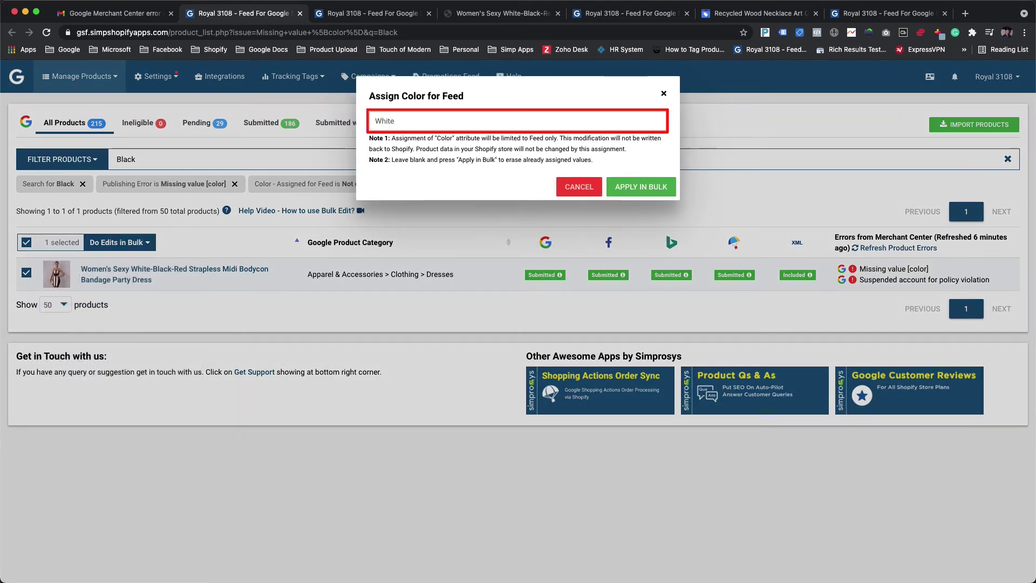
type("/Black/Red")
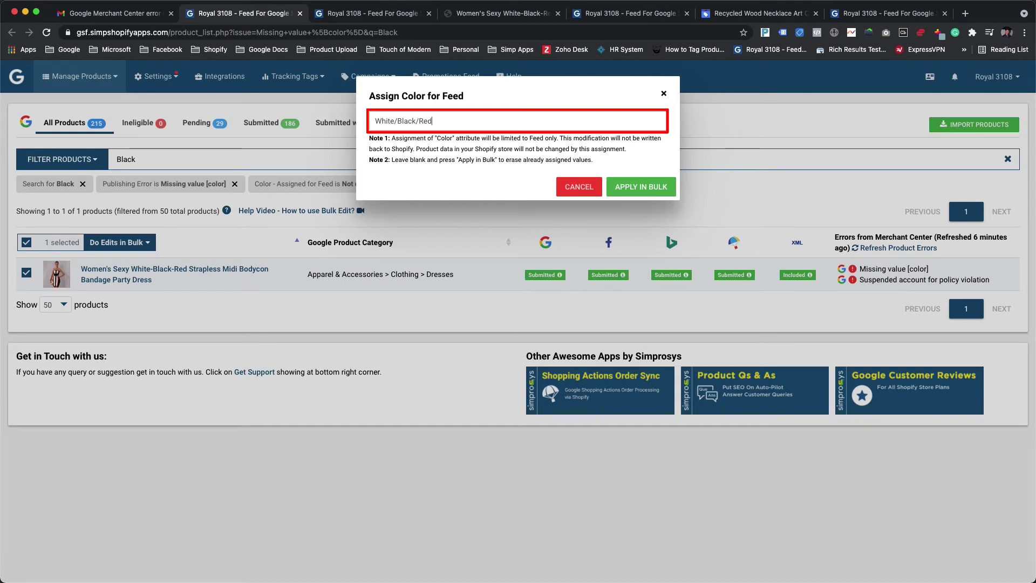
left_click(623, 186)
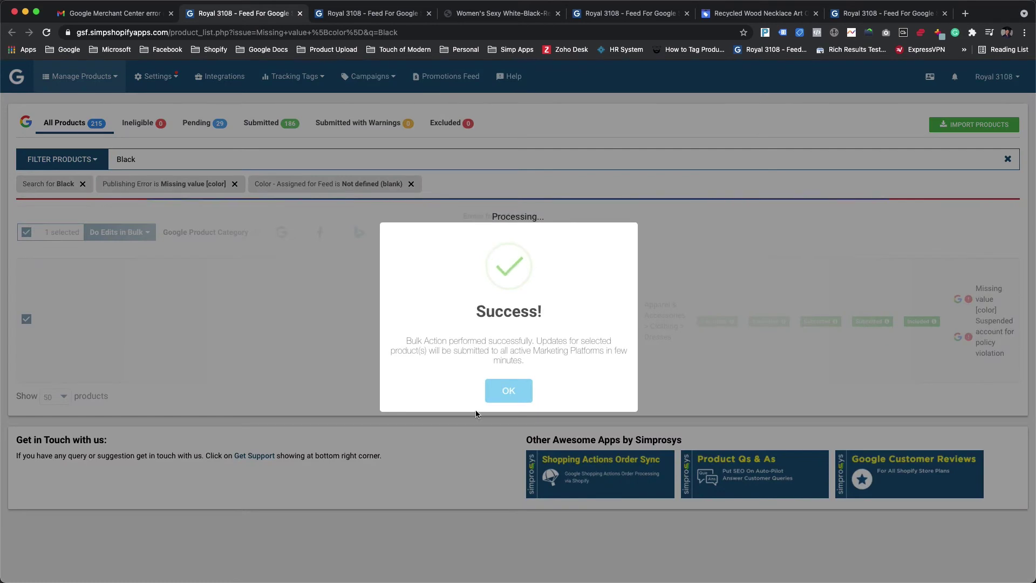
left_click(516, 397)
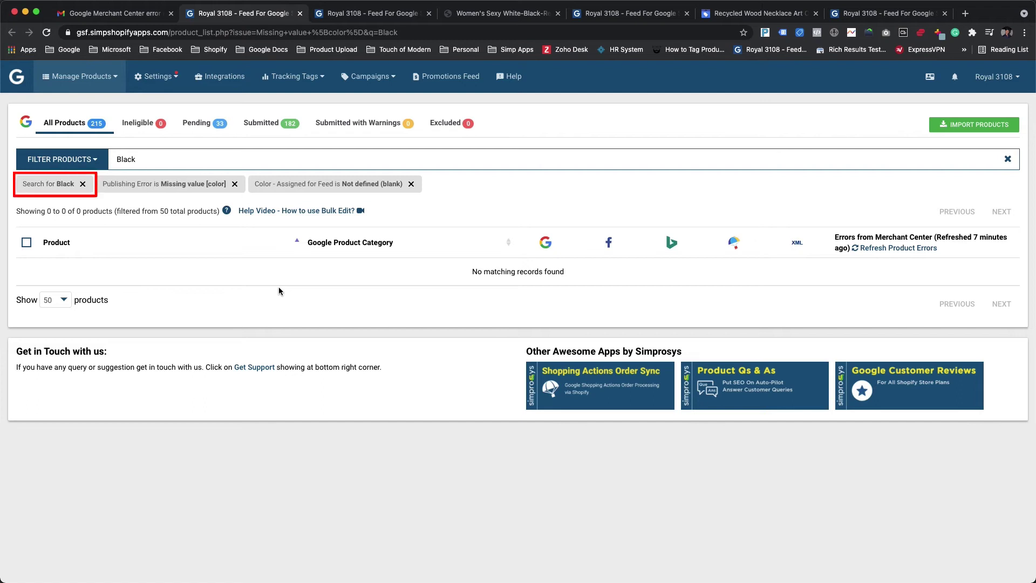
Remove the Black search filter and open the store page of Women's Flip Flops Premium Comfort Thong Sandals to check its colors.
left_click(82, 184)
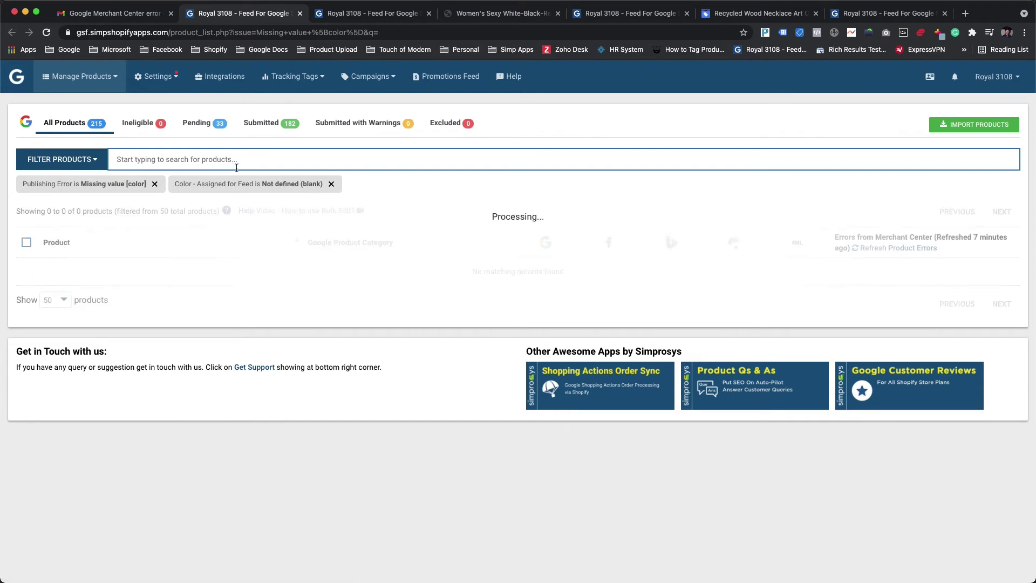
left_click(183, 304)
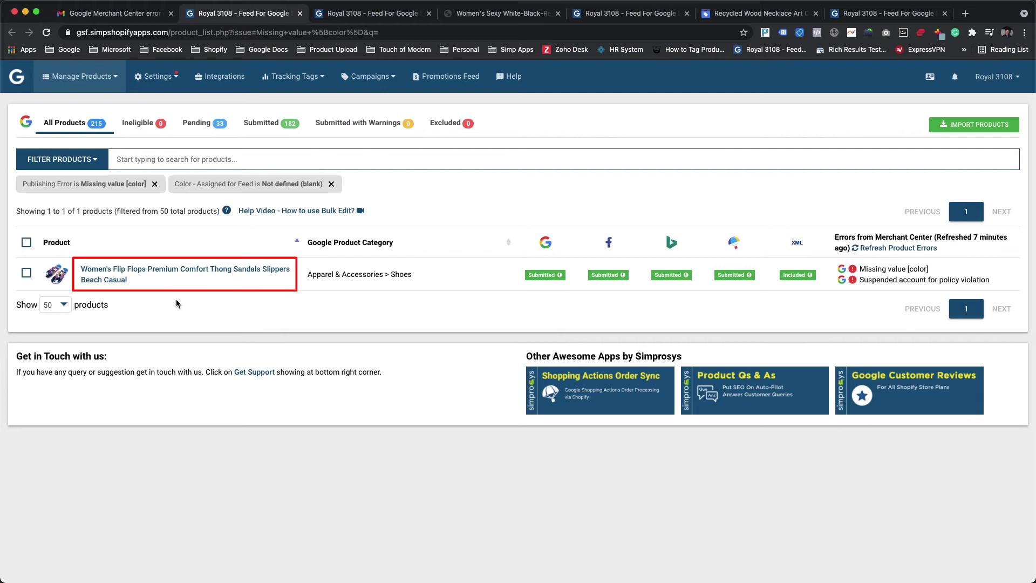
left_click(131, 274)
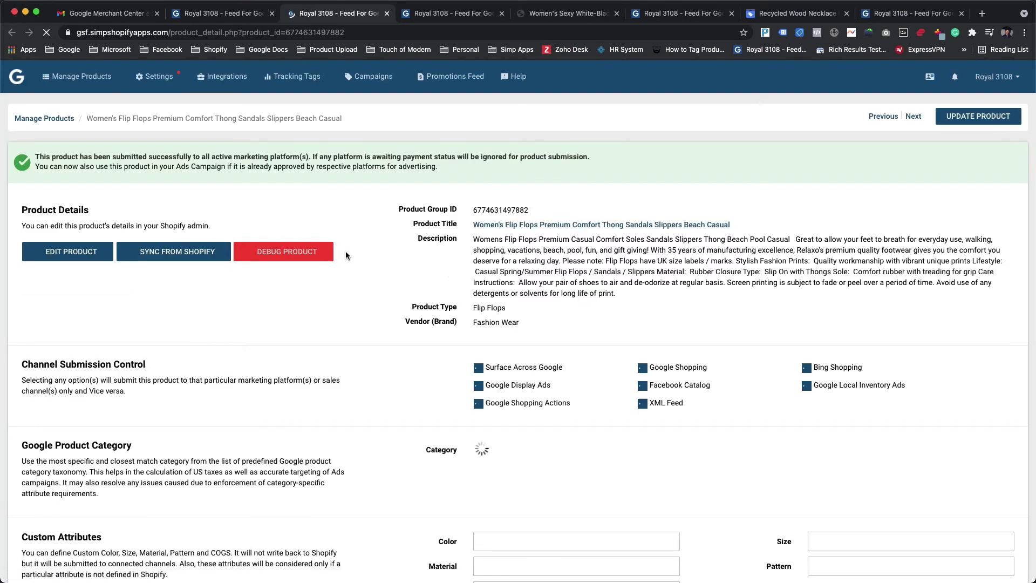
left_click(486, 224)
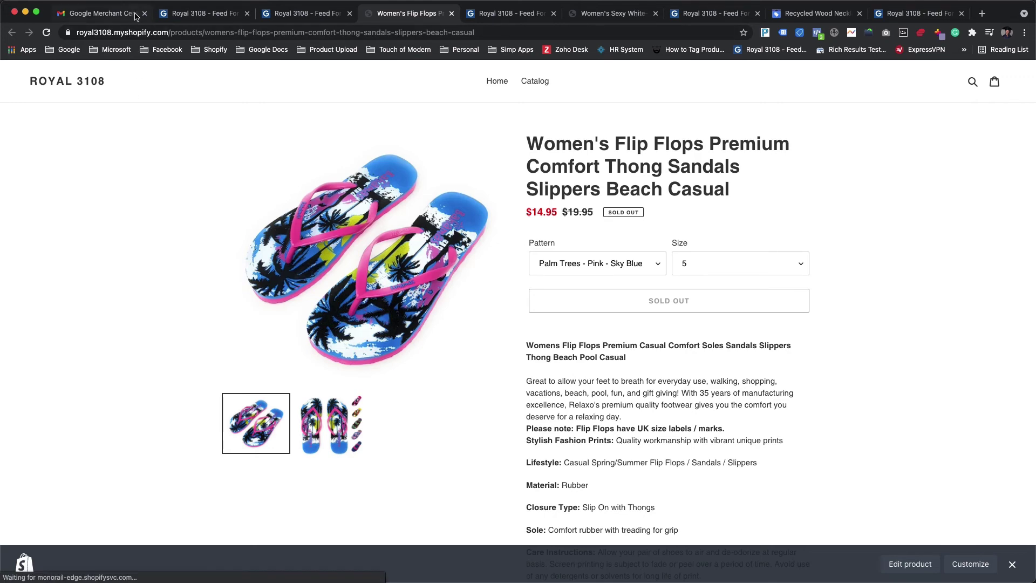
Return to the flip flops' product details in the feed app, set the custom Color attribute to Multi and save it.
left_click(180, 15)
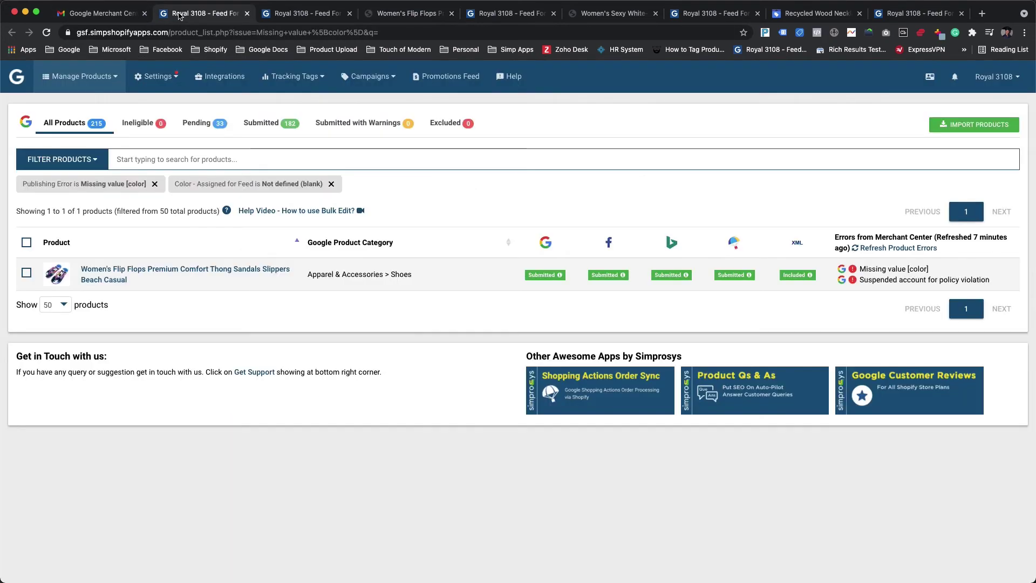
left_click(140, 275)
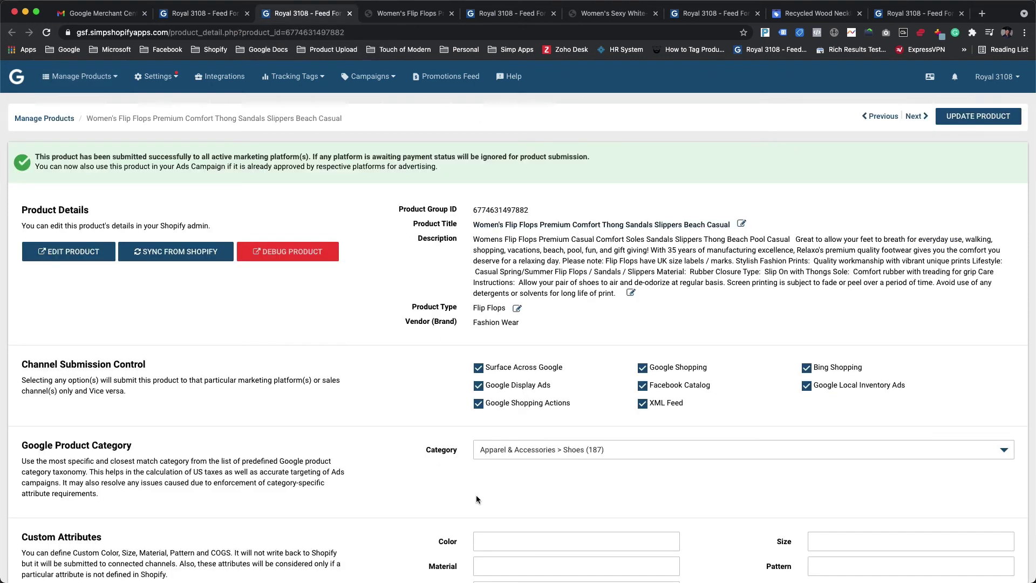
scroll(476, 494, "down", 2)
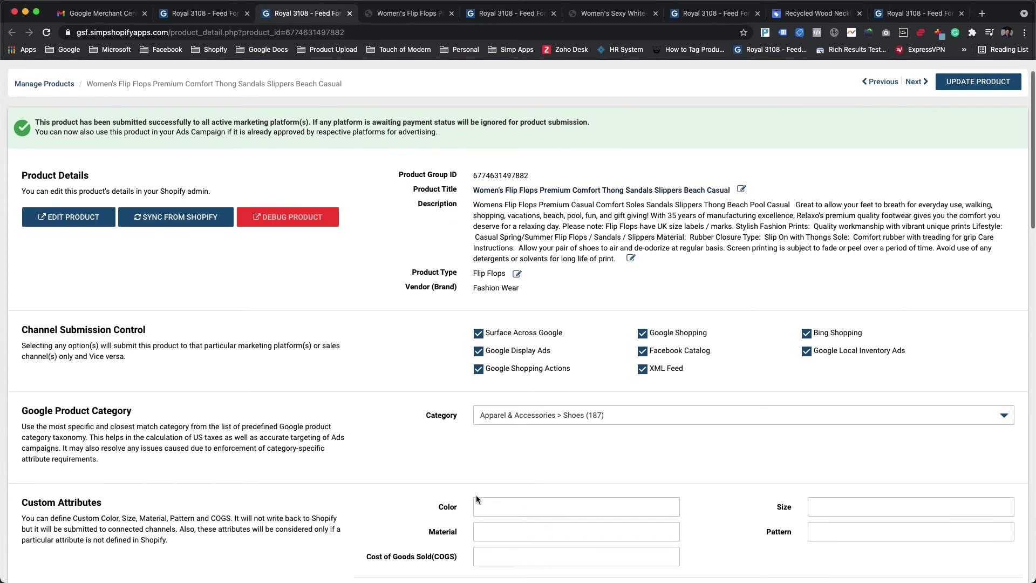
left_click(493, 495)
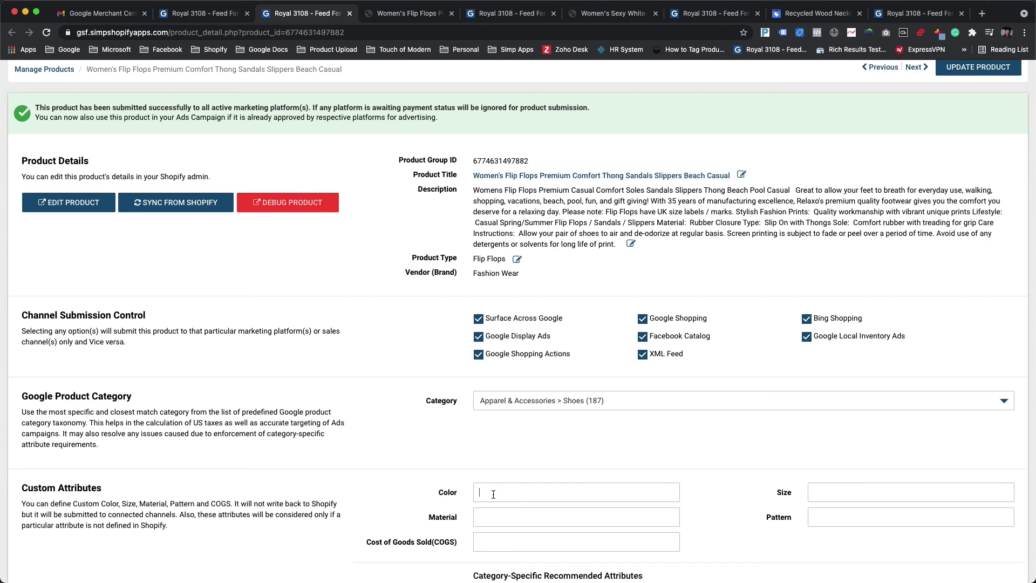
type("Multi")
key("Return")
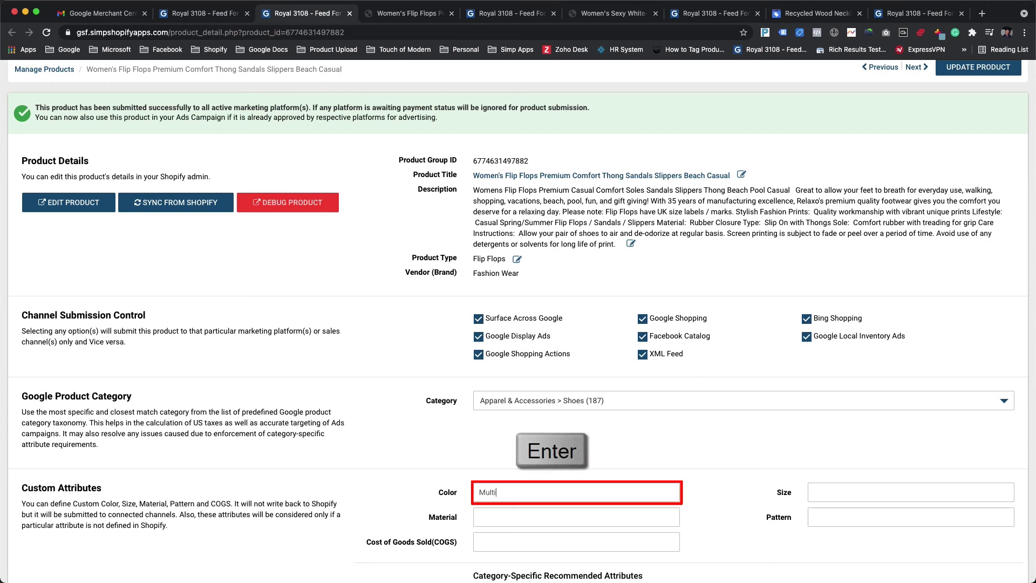
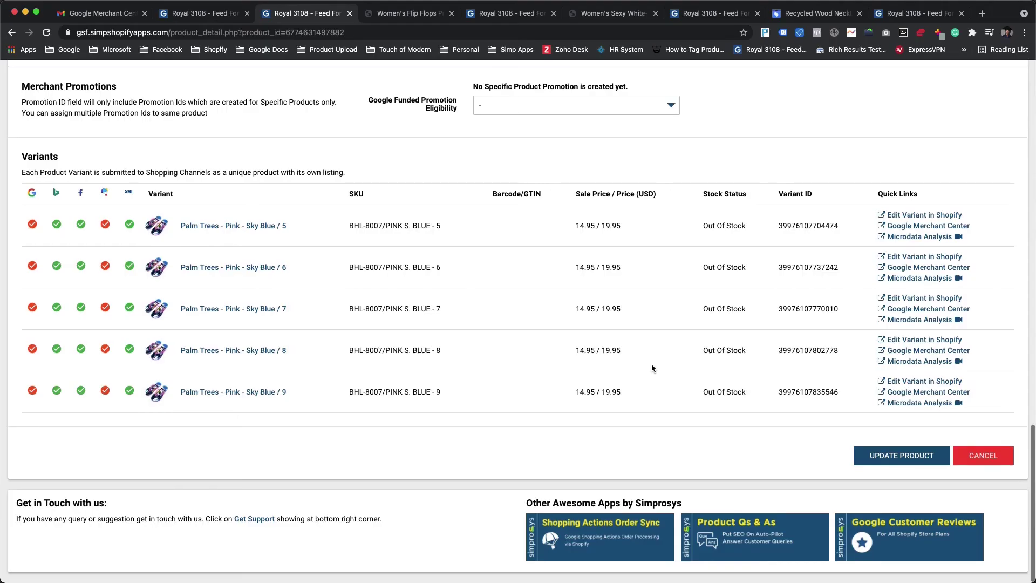
Open the flip flops variant Palm Trees - Pink - Sky Blue / 6 in Google Merchant Center and go to the account's product Diagnostics.
left_click(905, 270)
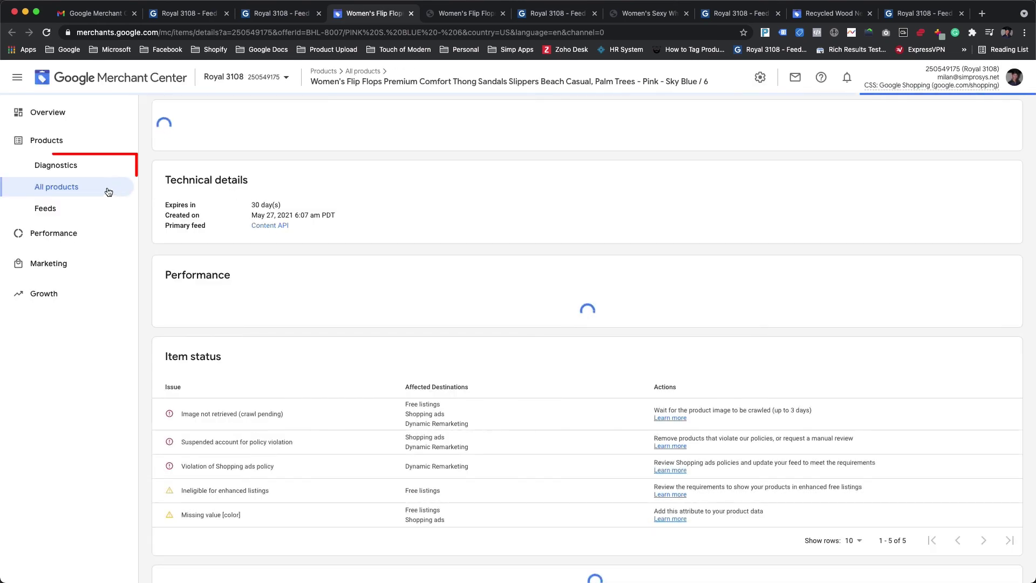
left_click(63, 166)
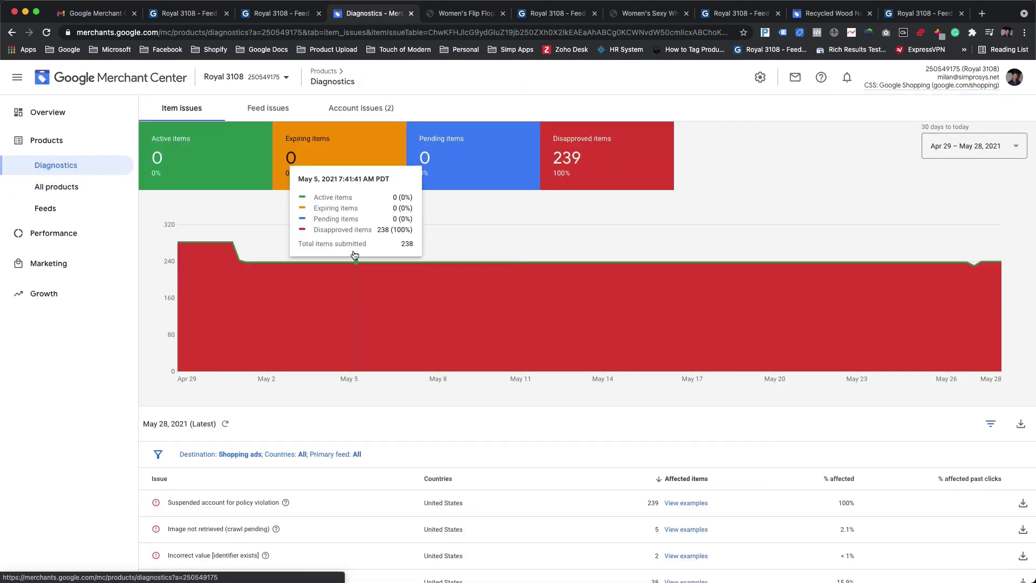
View the example items for the Missing value [color] issue and open the White-Black-Red Strapless Midi Bodycon Bandage Party Dress, XS.
scroll(355, 255, "down", 4)
scroll(354, 256, "down", 1)
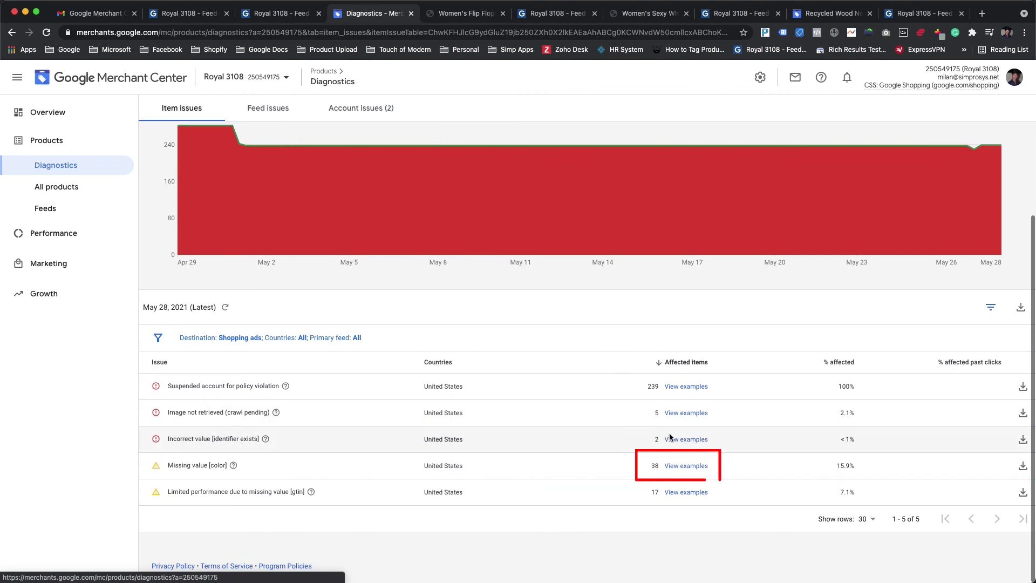
left_click(679, 468)
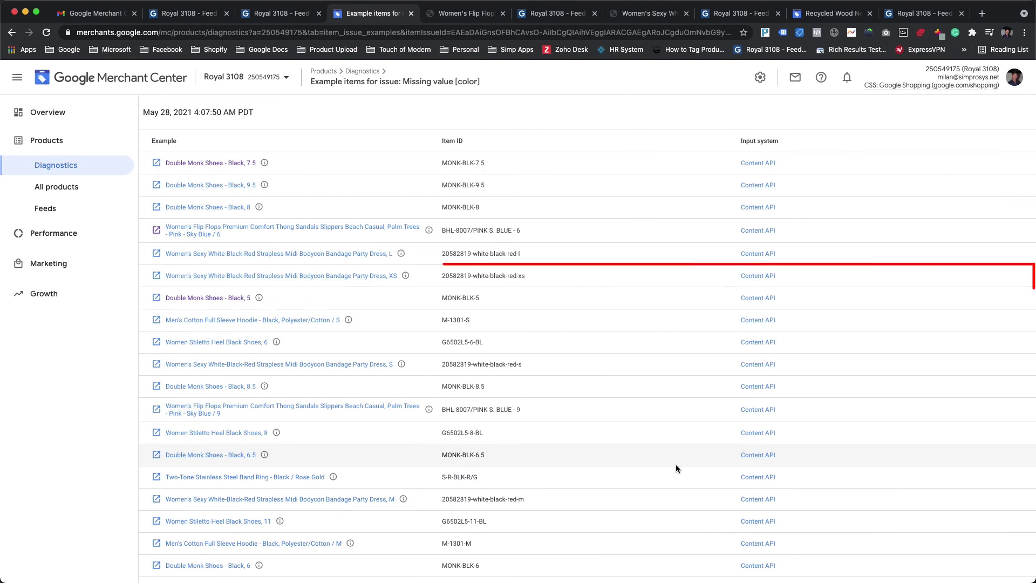
left_click(368, 276)
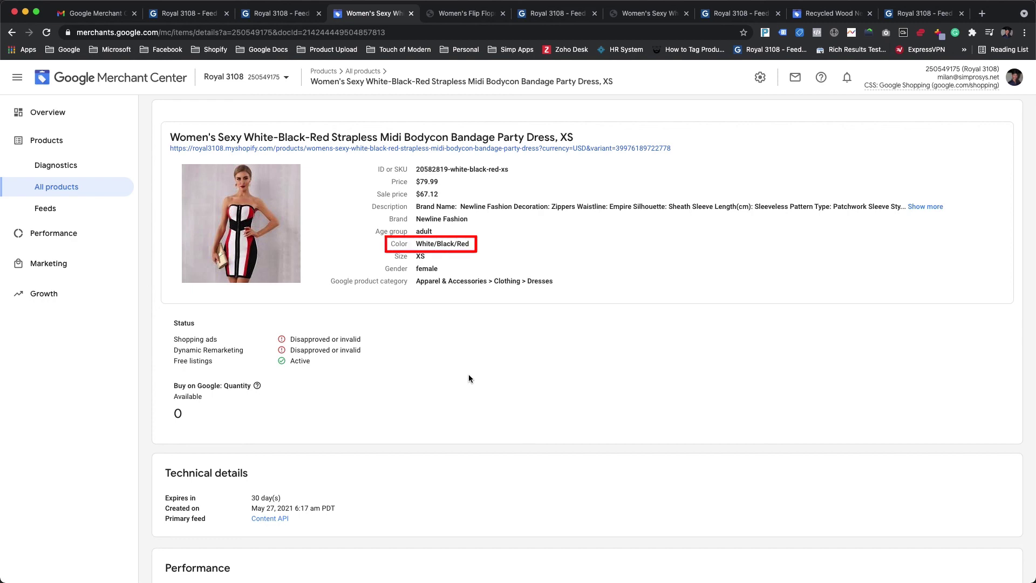
Review the XS dress's item status and final attributes, then expand its raw Content API feed attributes to check the color.
scroll(468, 374, "down", 10)
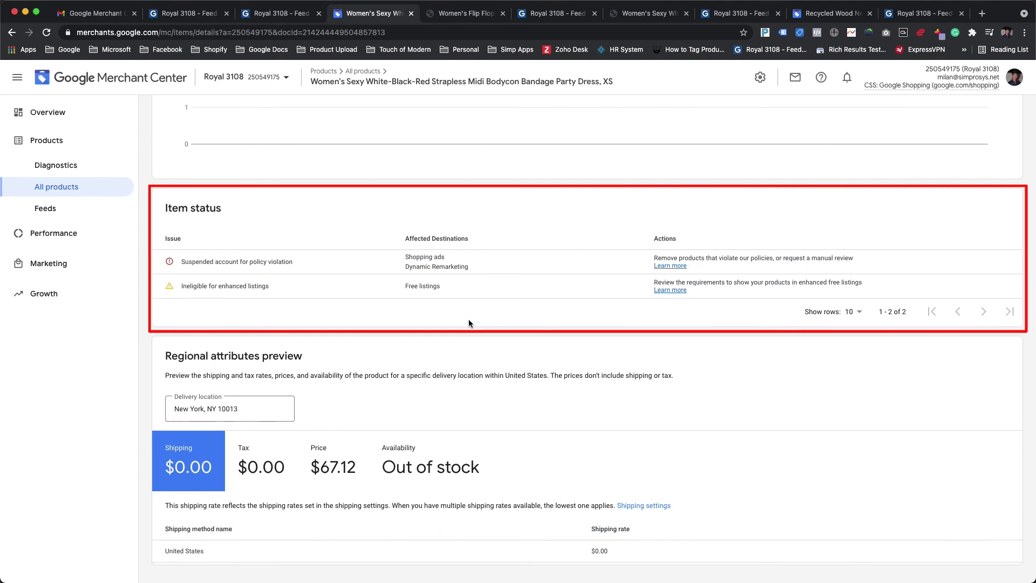
scroll(469, 320, "down", 8)
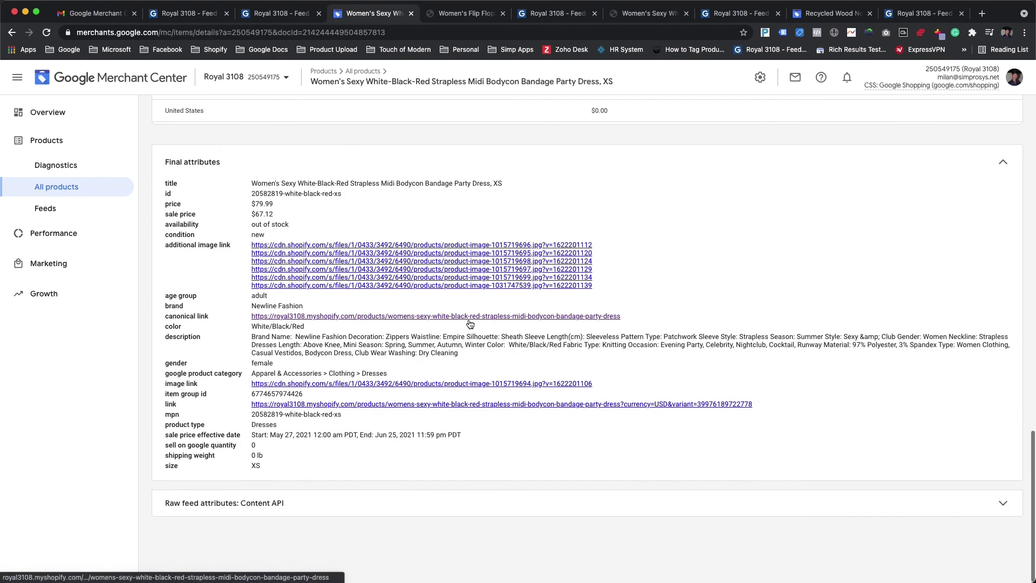
left_click(387, 504)
scroll(387, 508, "down", 6)
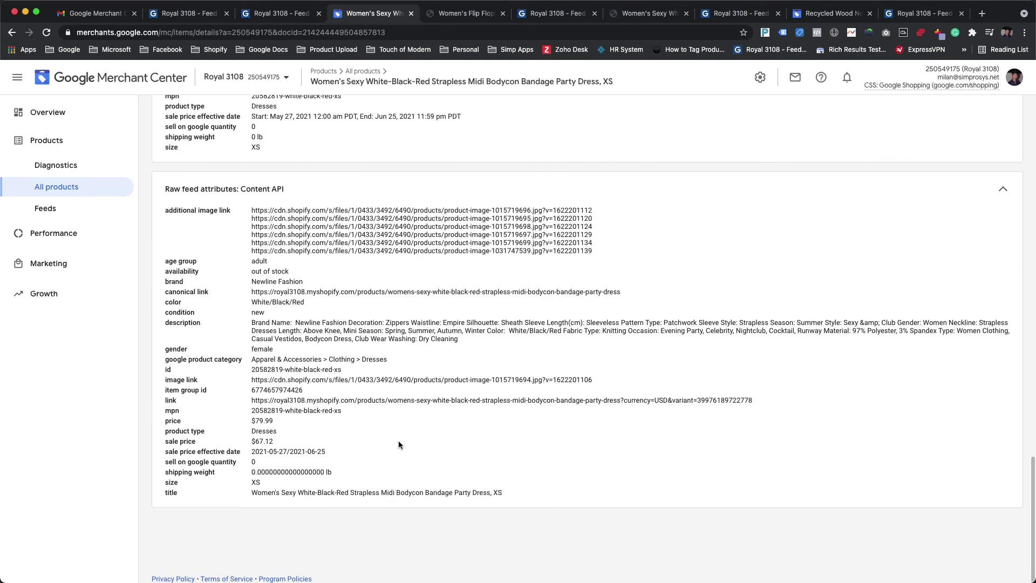